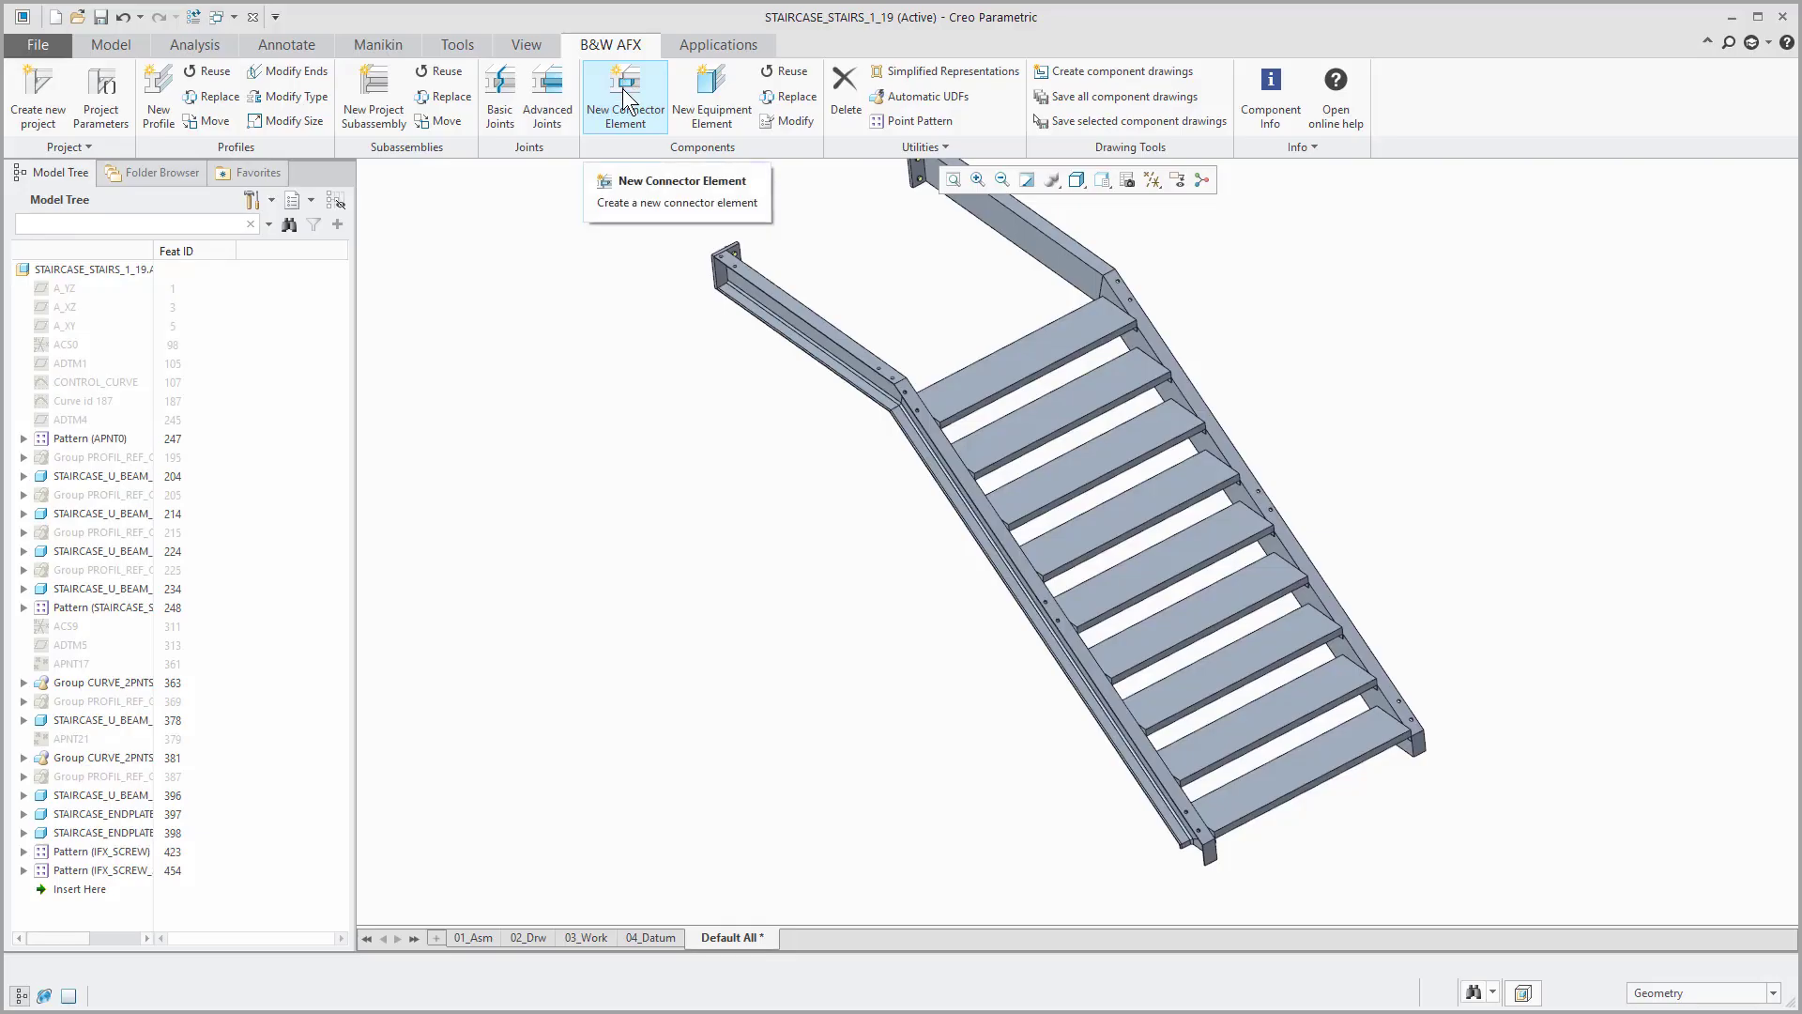
Start a new connector element using the END PLATE type from STEEL CONSTRUCTION MM, NONSTANDARD, with AFX default material.
{"action": "left_click", "coordinate": [623, 88]}
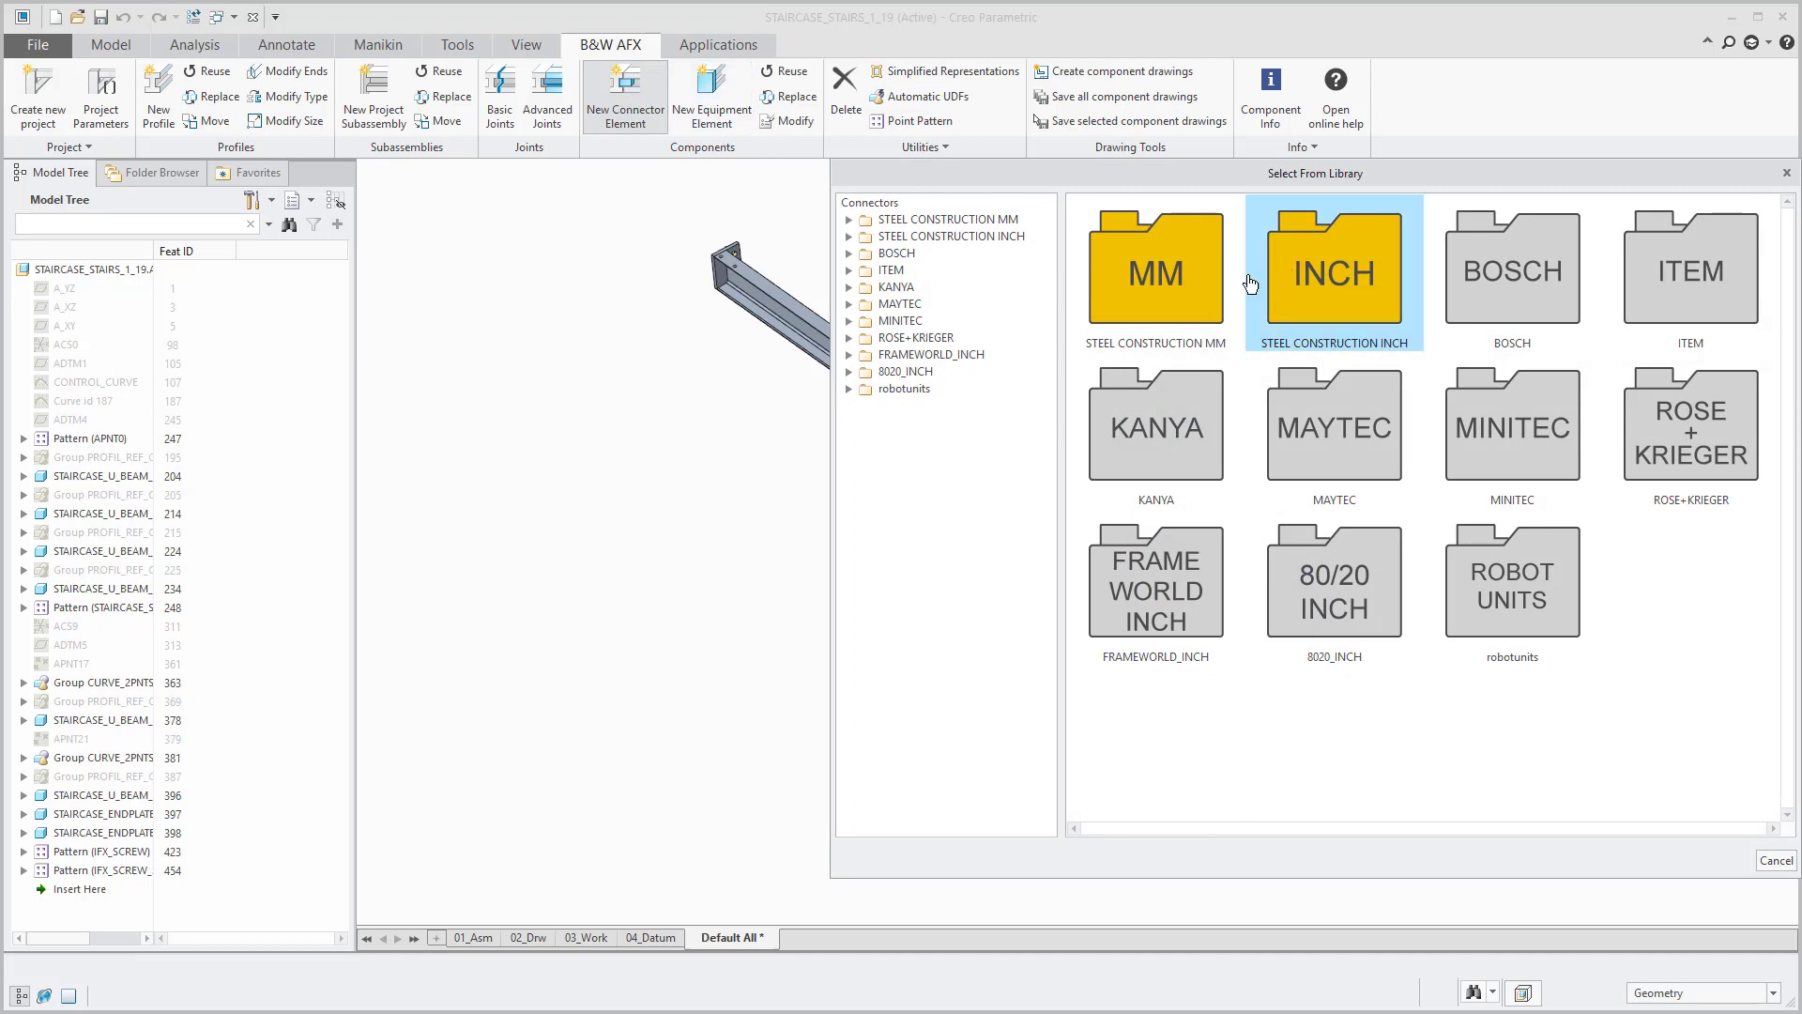
{"action": "double_click", "coordinate": [1176, 291]}
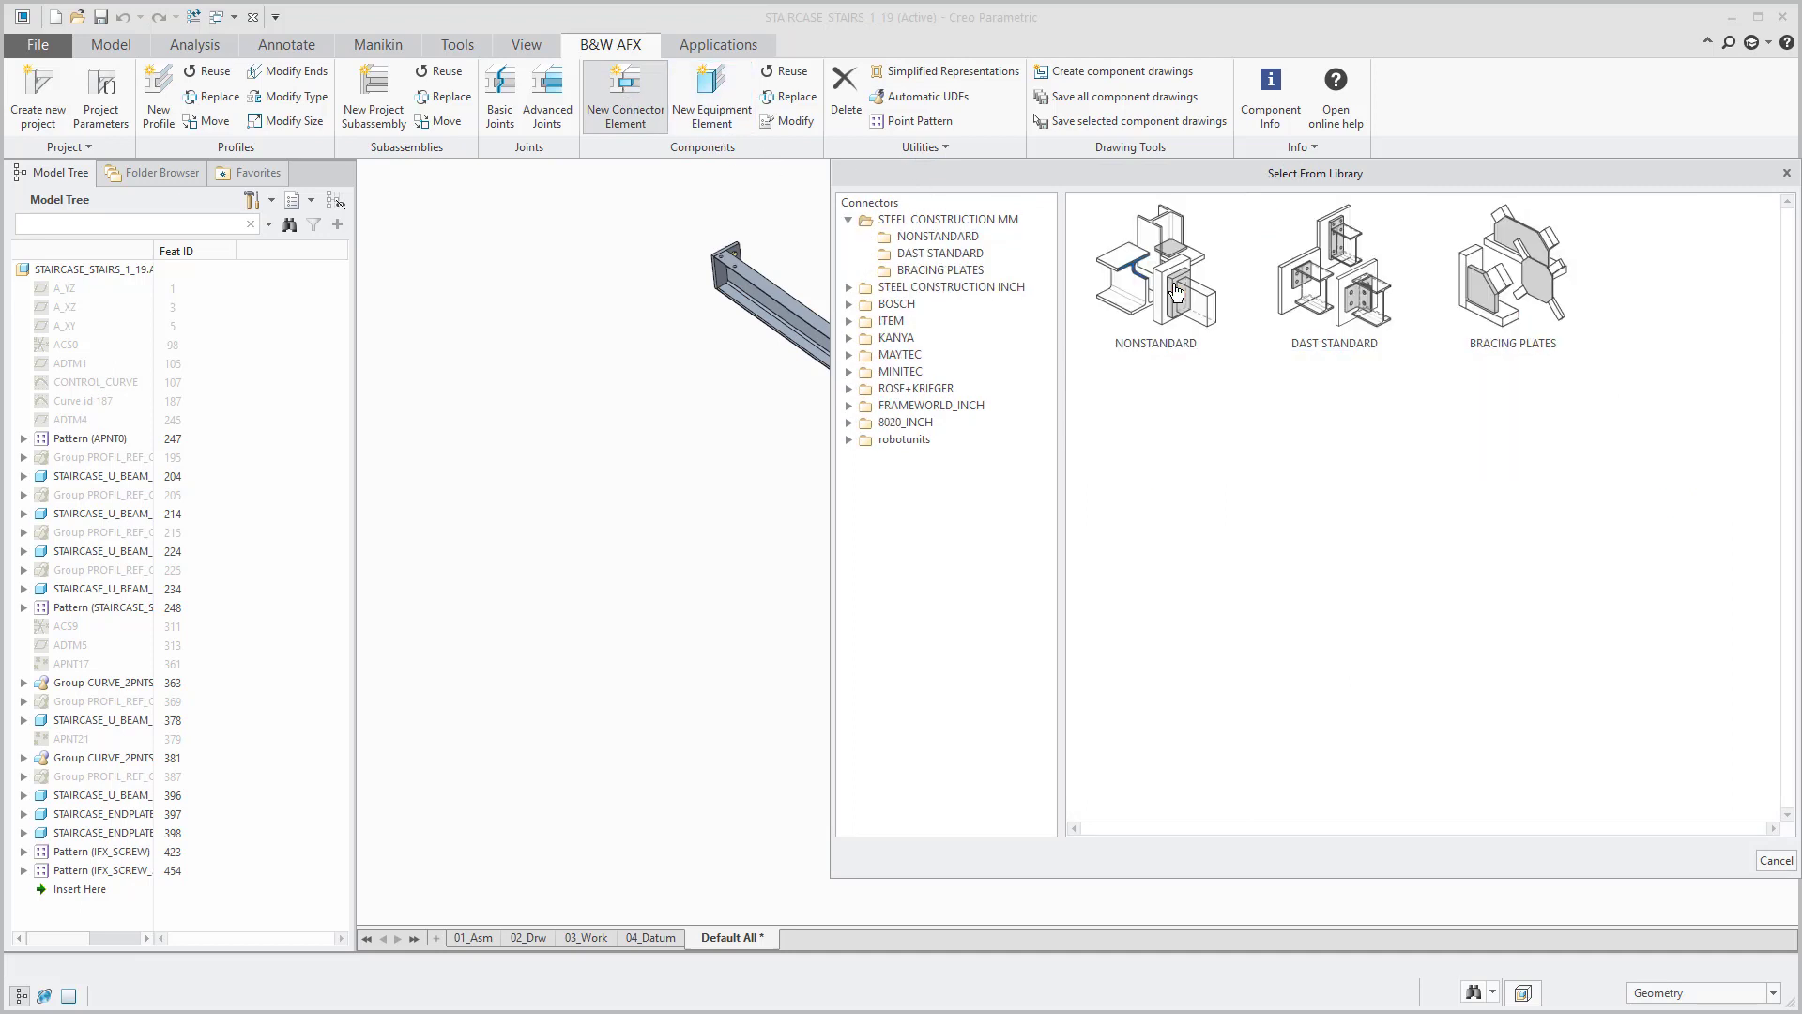
{"action": "double_click", "coordinate": [1176, 291]}
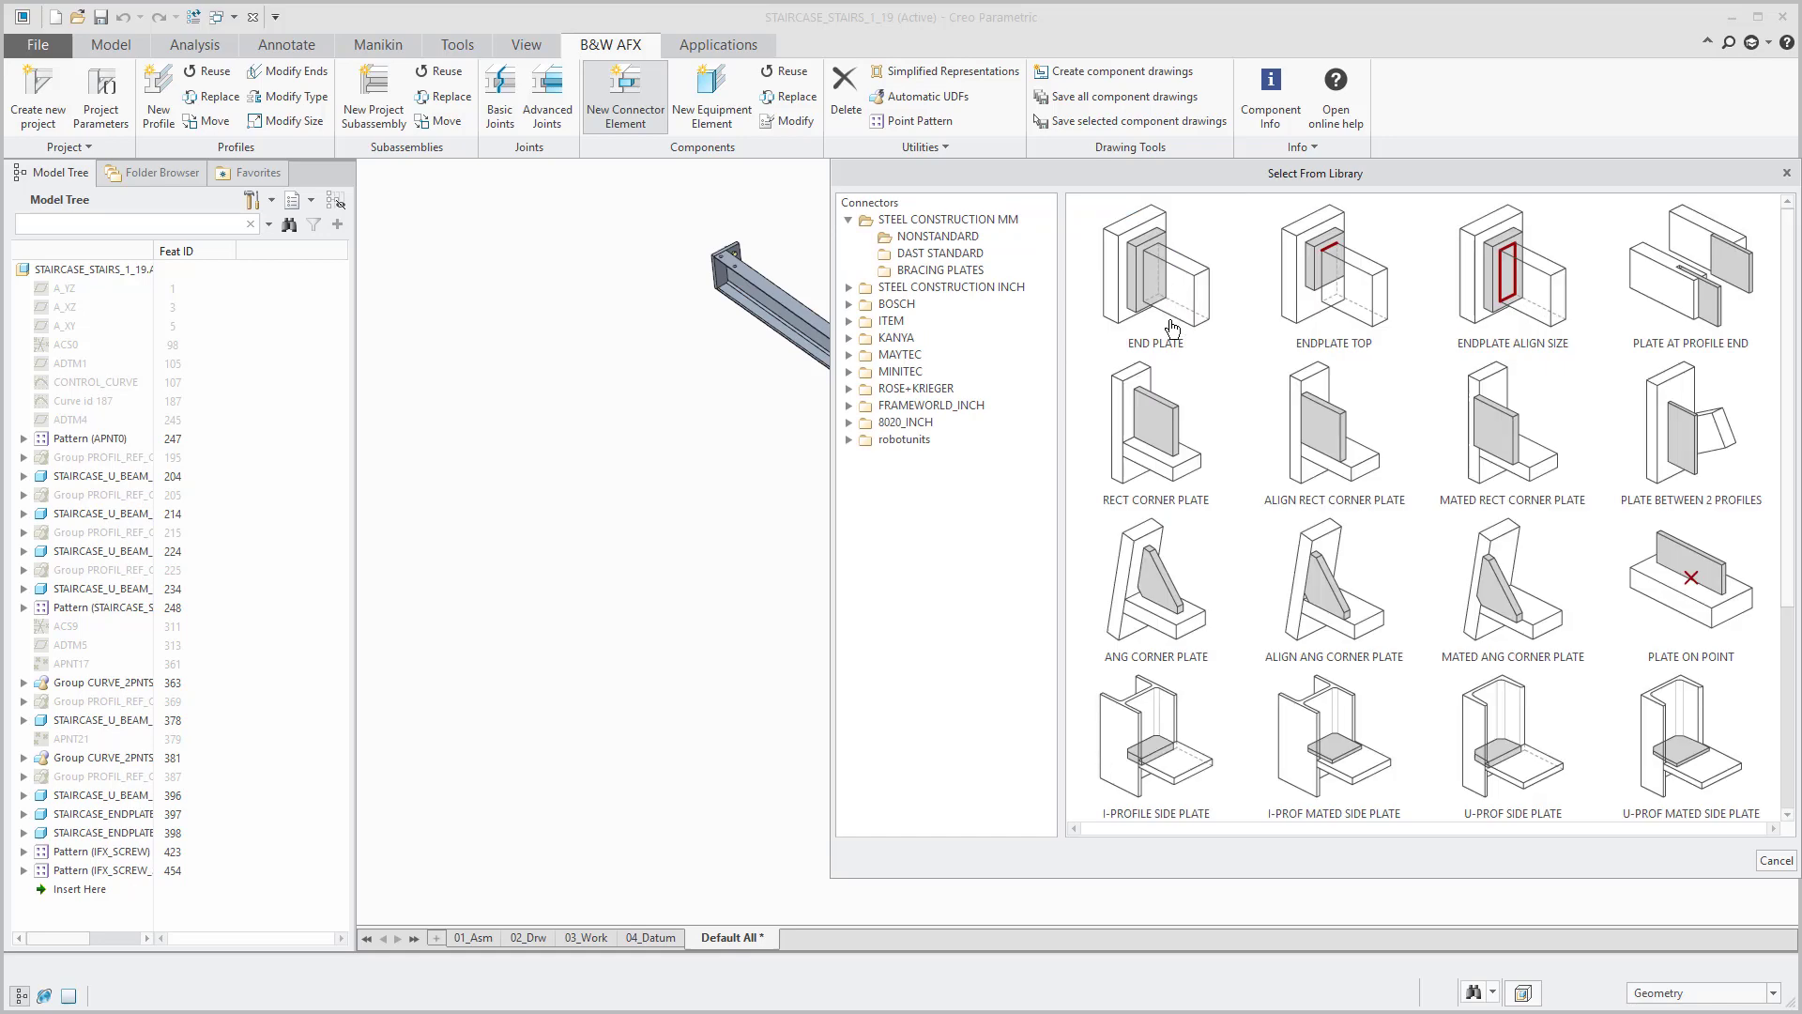
{"action": "double_click", "coordinate": [1172, 327]}
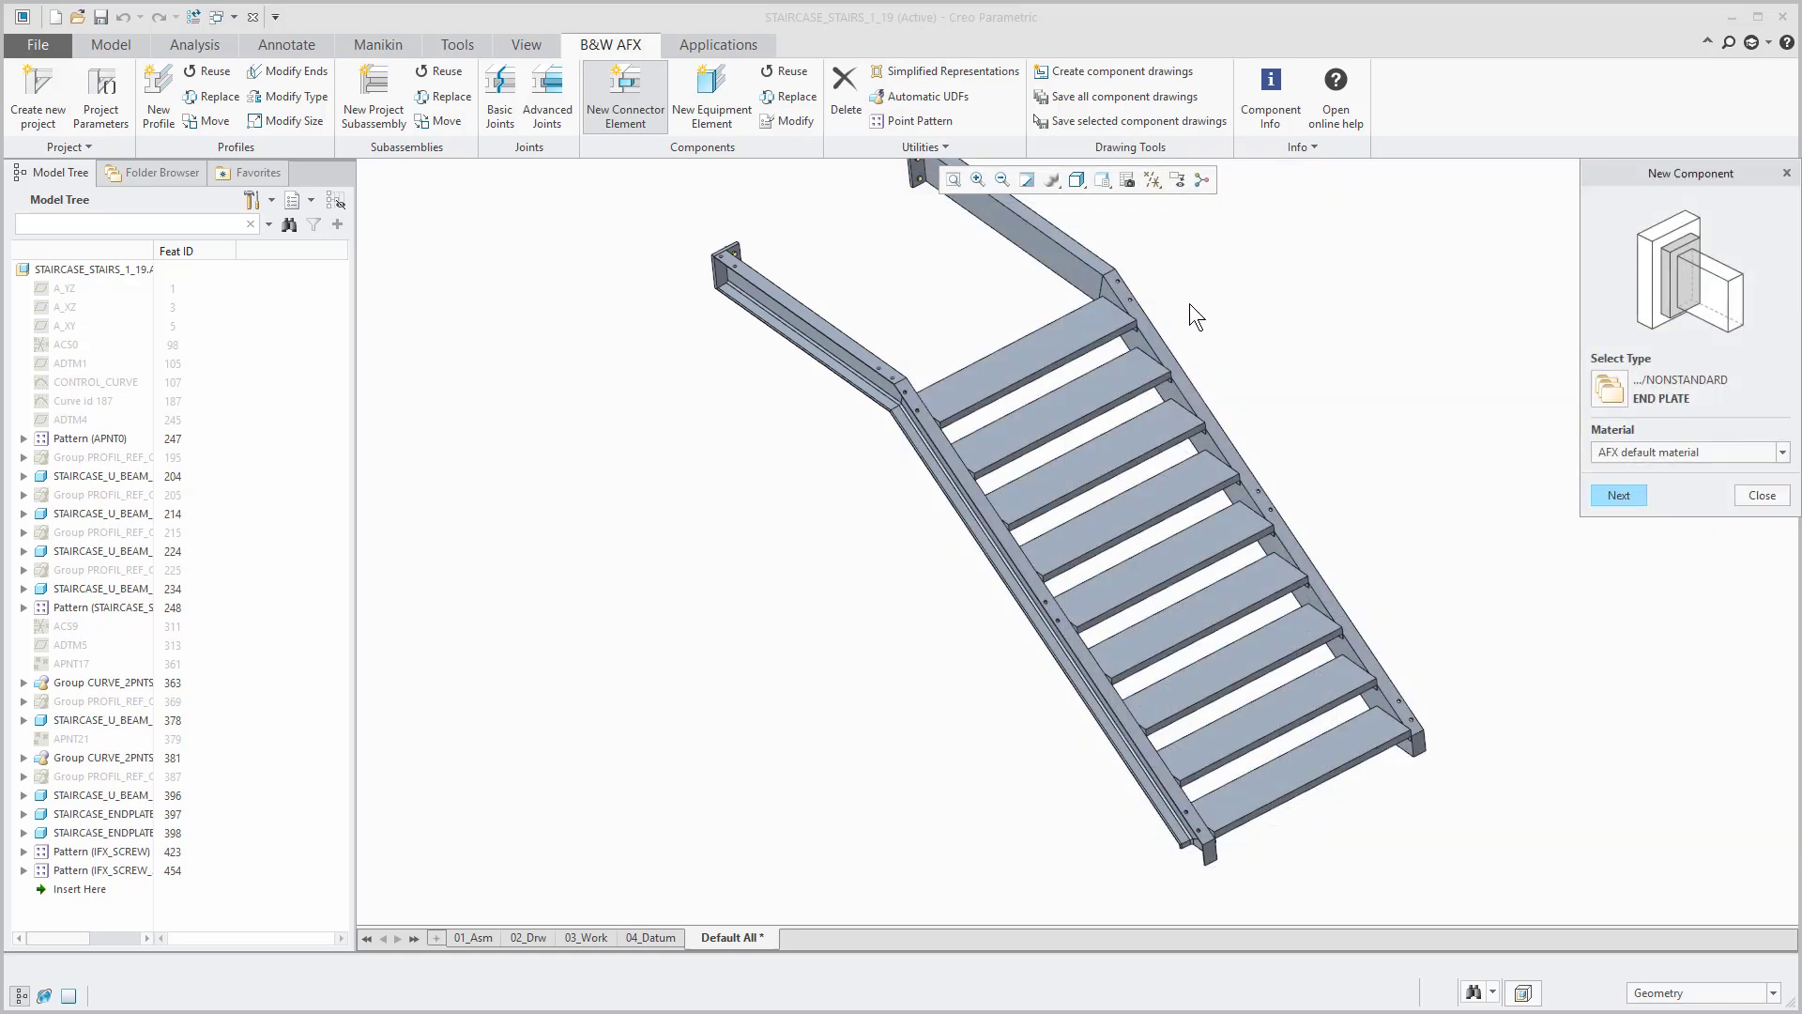
{"action": "left_click", "coordinate": [1600, 503]}
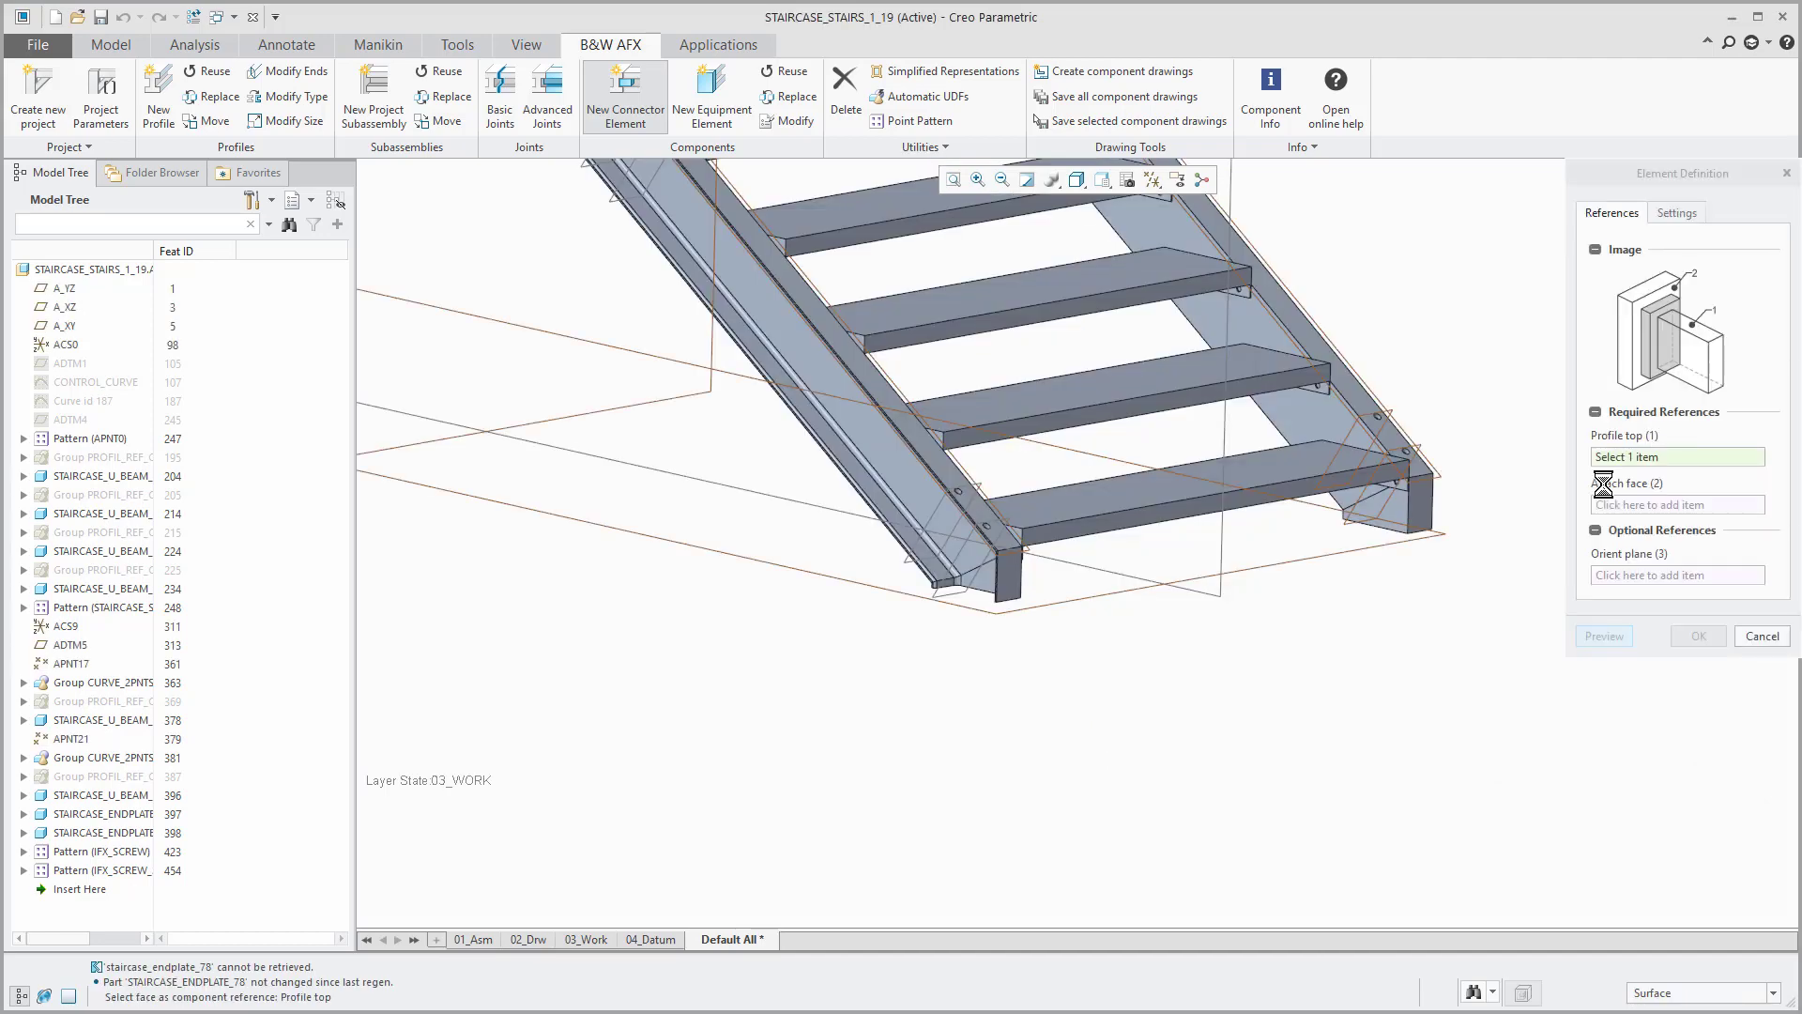
Reference the end plate to the left stringer foot's front face, attach plane A_XZ and orient plane A_XY, and preview it.
{"action": "left_click", "coordinate": [1012, 575]}
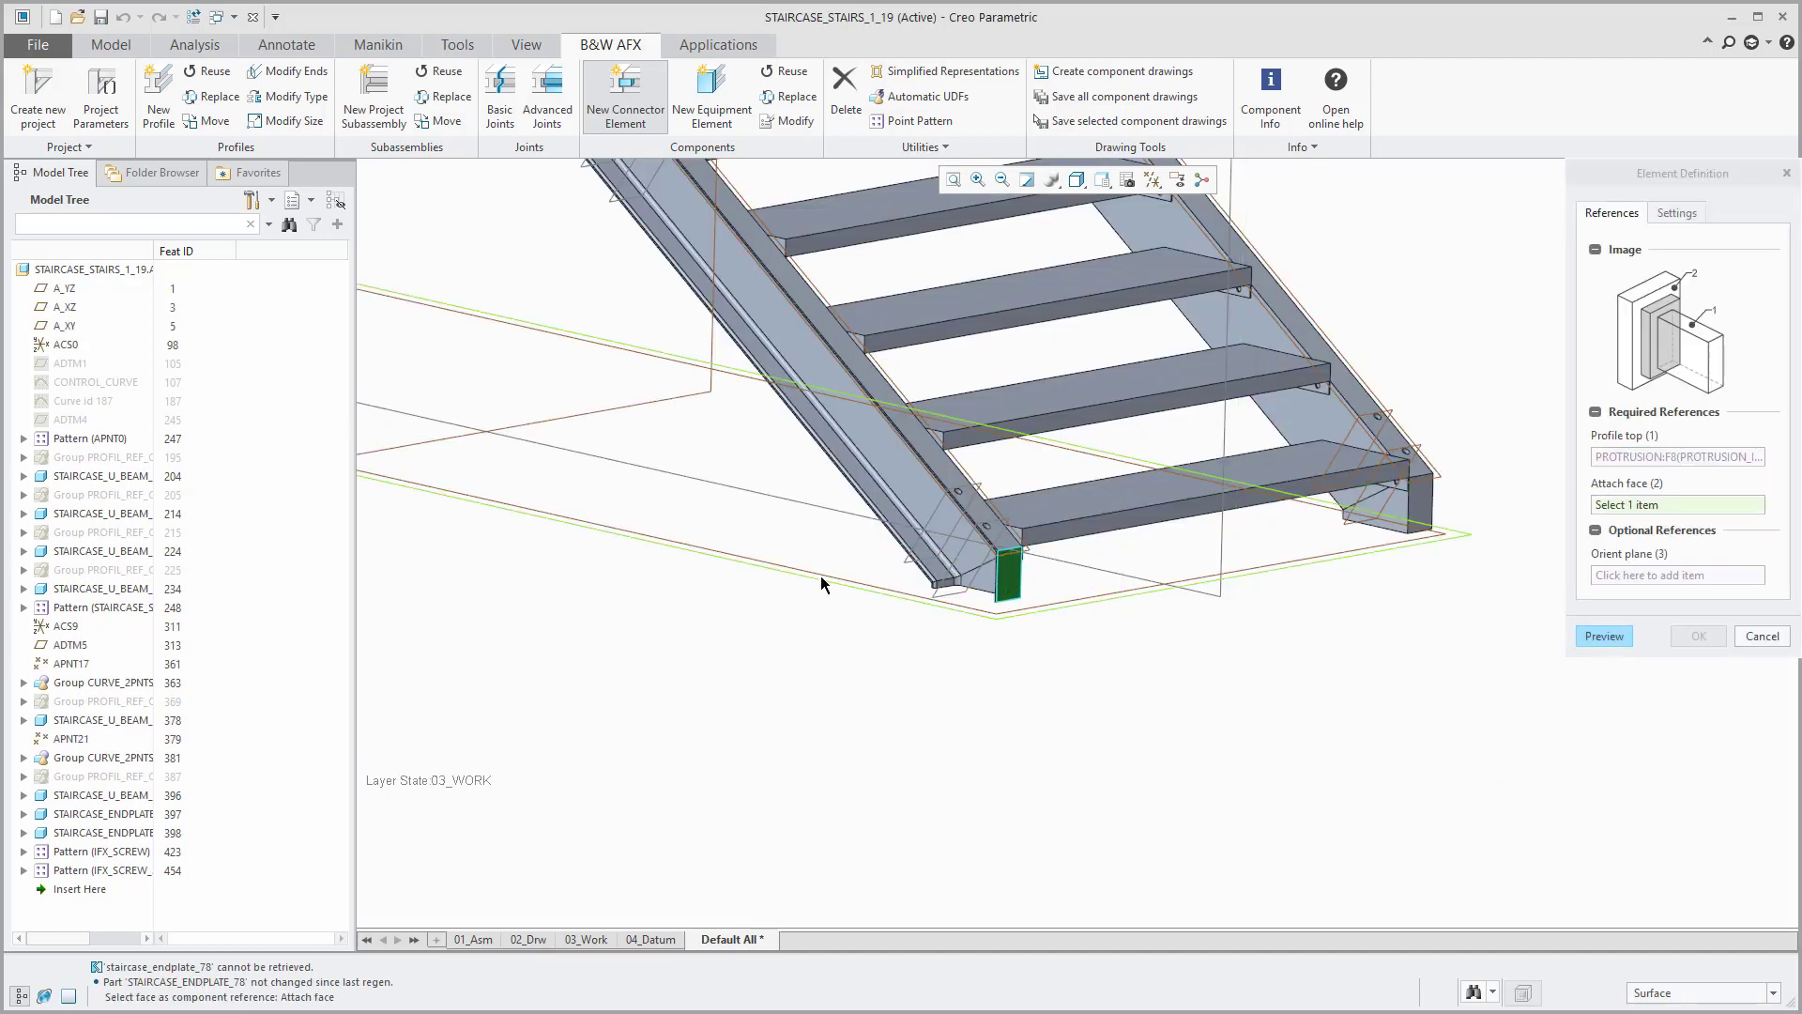
{"action": "left_click", "coordinate": [821, 576]}
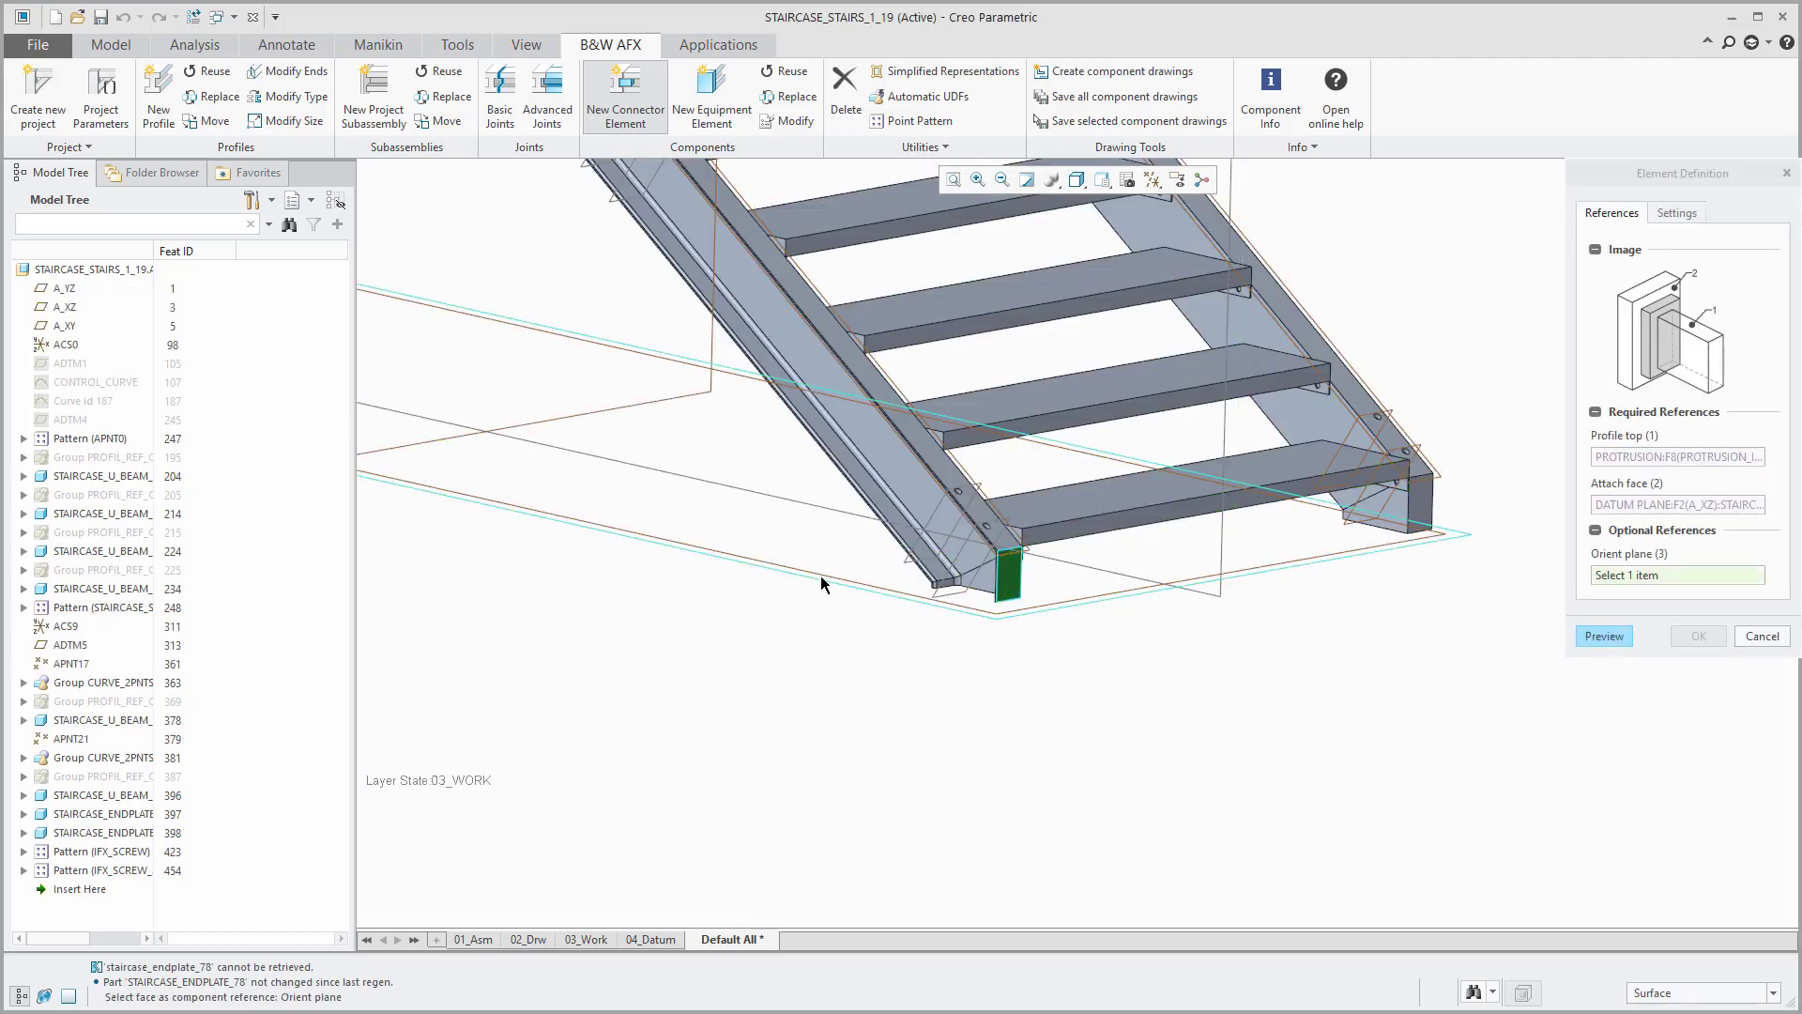
{"action": "left_click", "coordinate": [531, 432]}
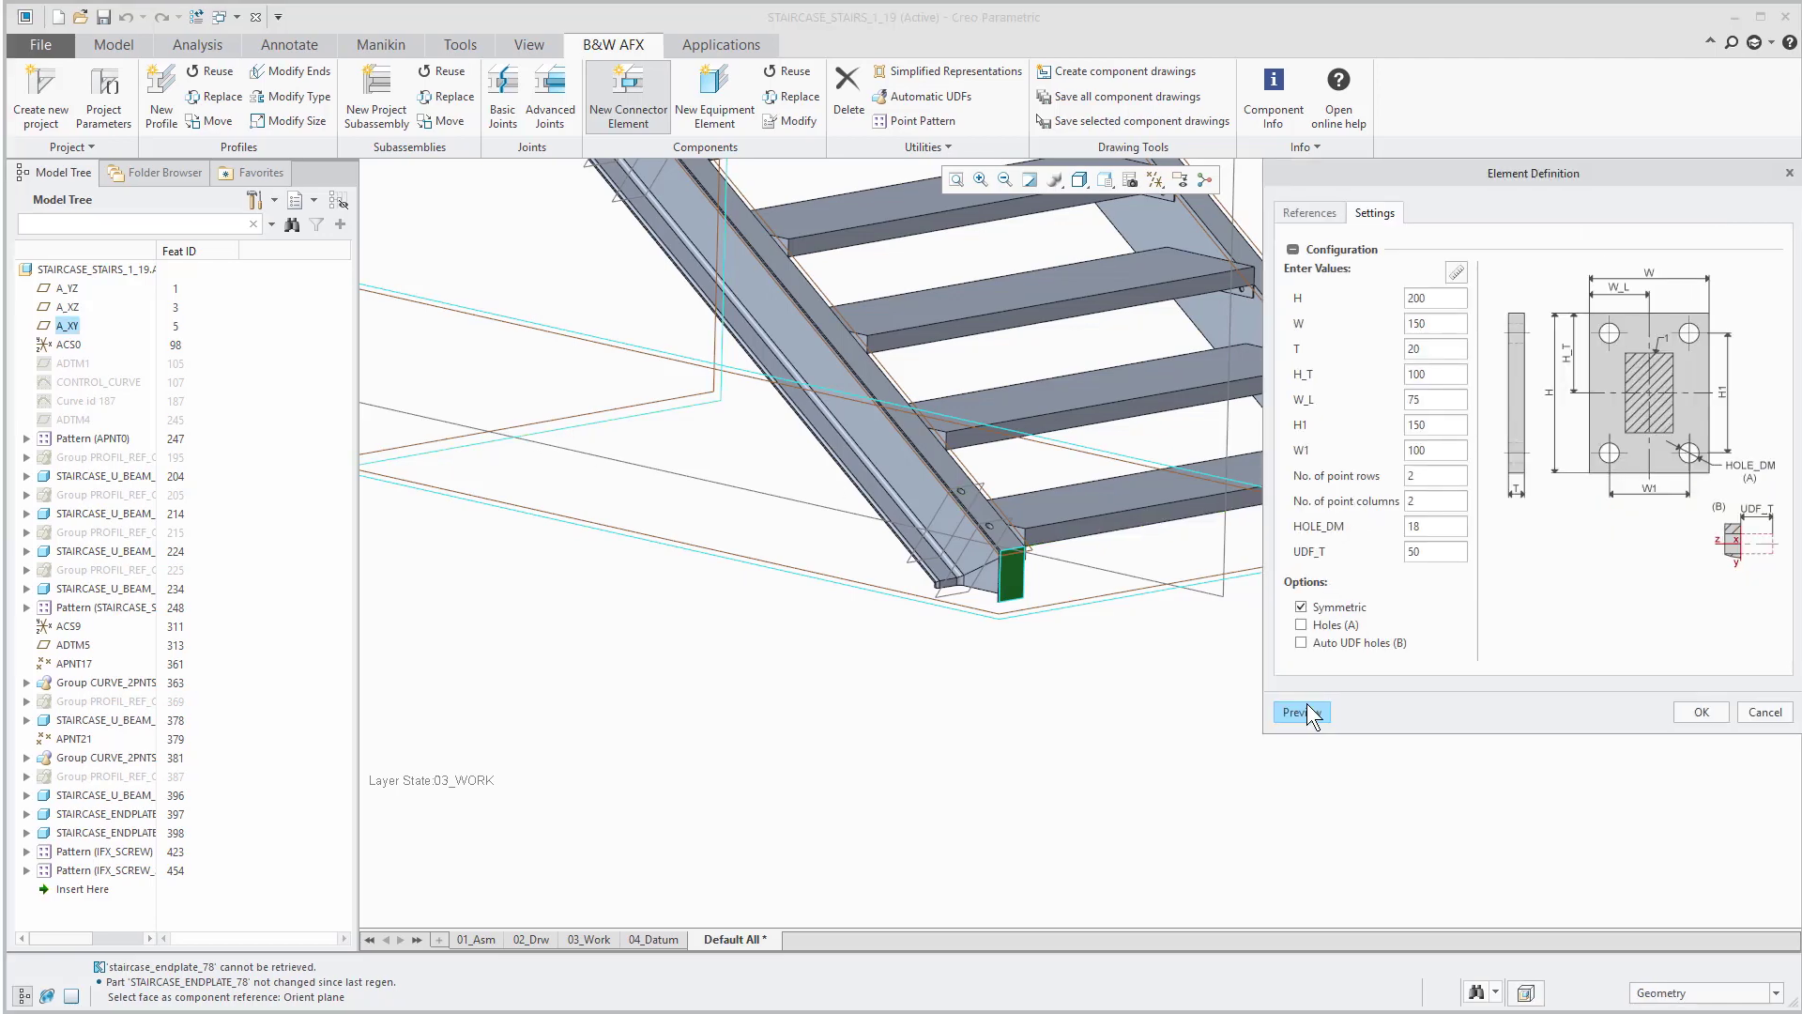
{"action": "left_click", "coordinate": [1305, 708]}
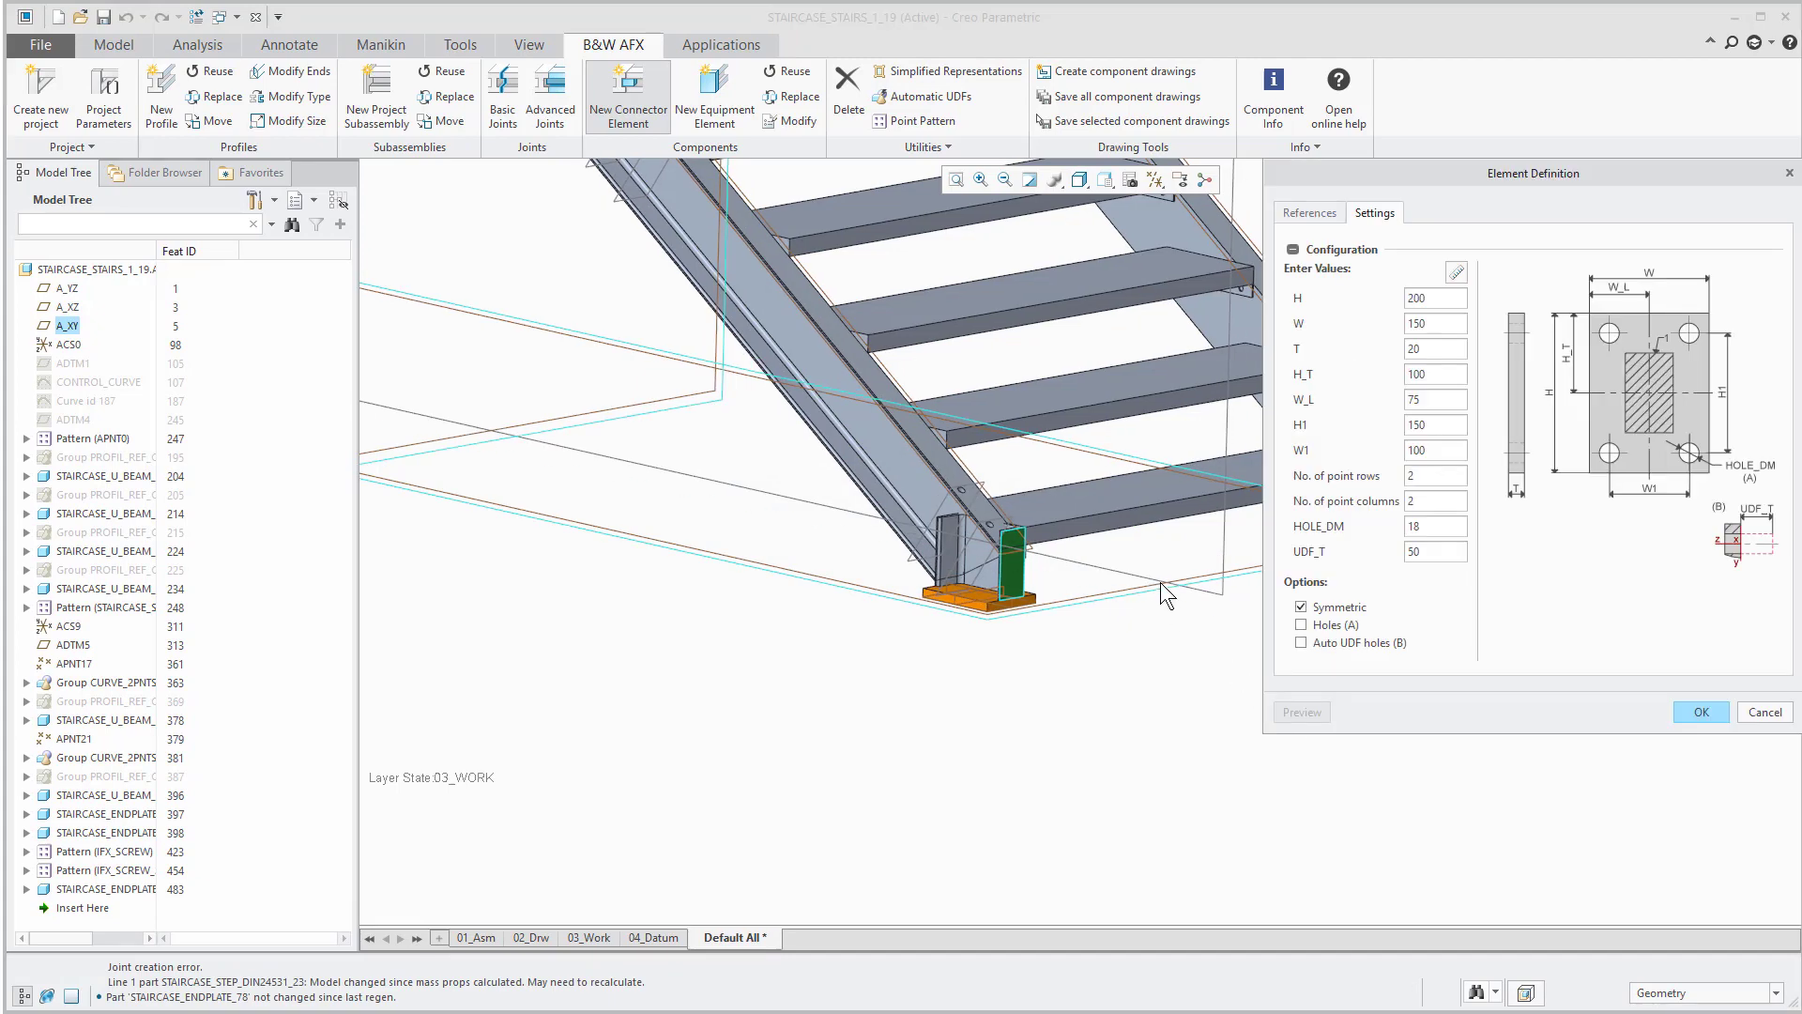
{"action": "middle_click_drag", "start_coordinate": [1134, 605], "coordinate": [1078, 625]}
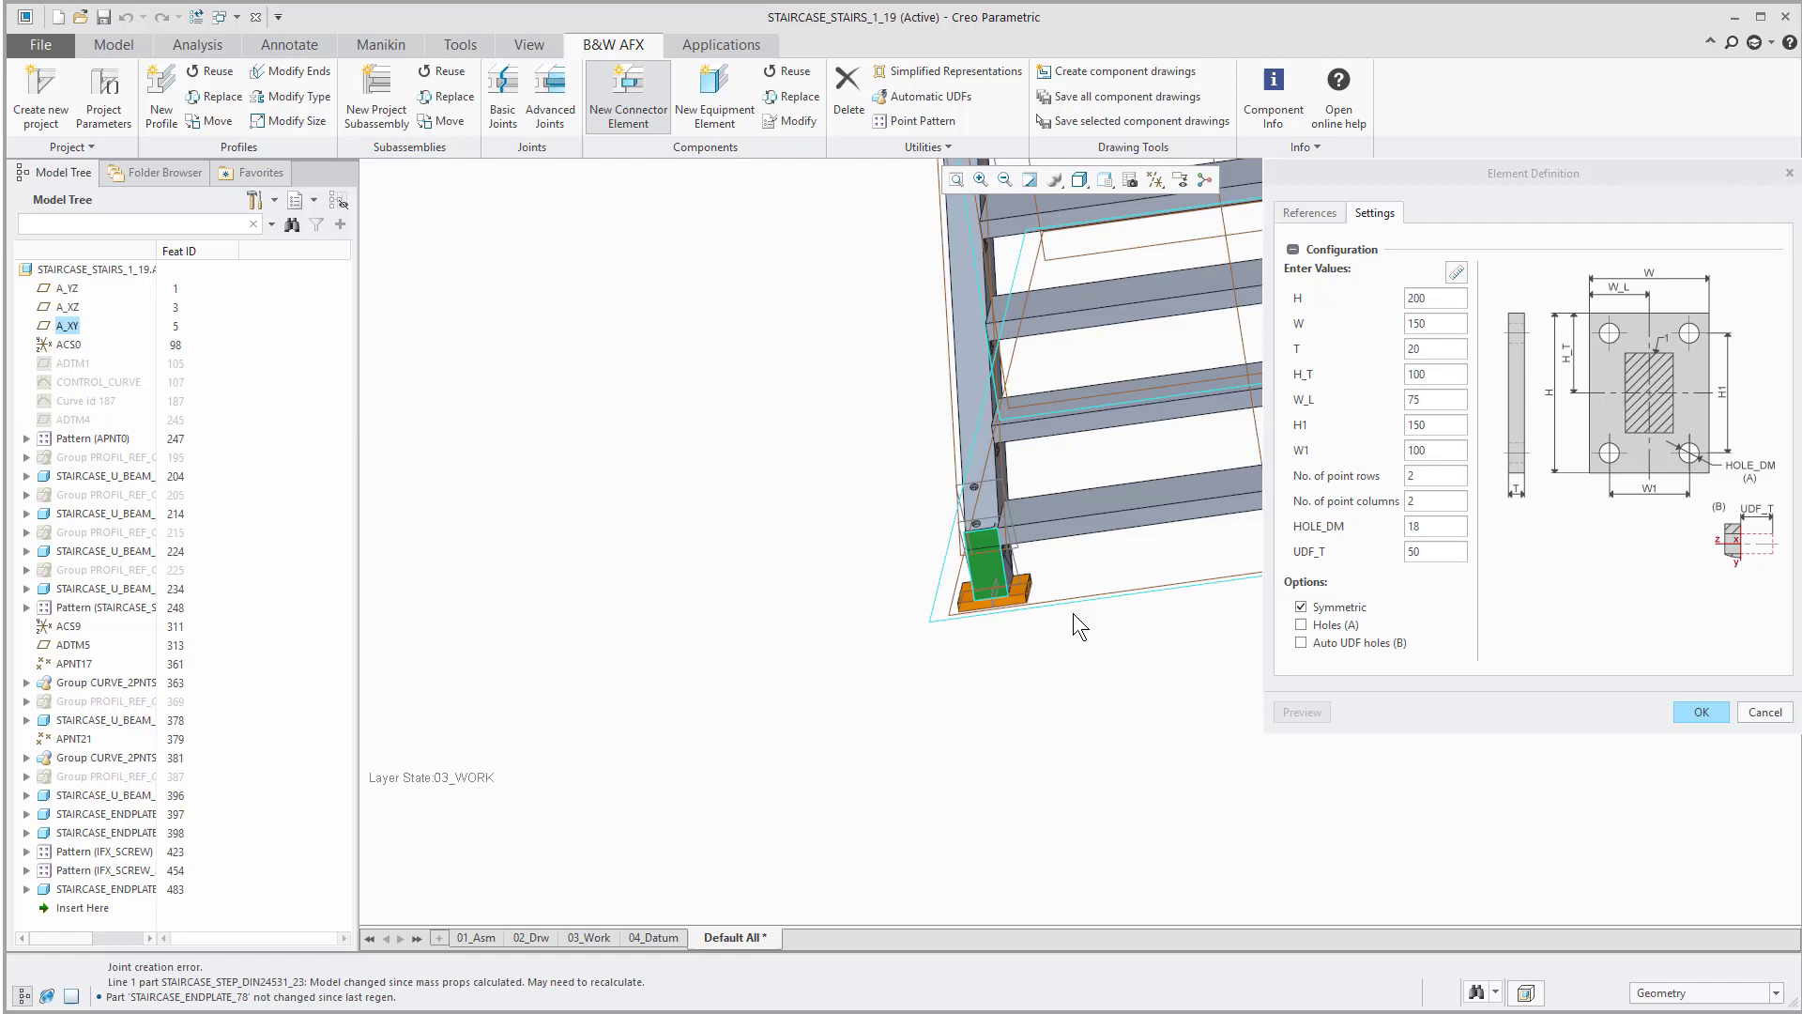
Enable holes in the end plate and set its width W to 250, previewing the plate.
{"action": "left_click", "coordinate": [1301, 624]}
{"action": "left_click", "coordinate": [1309, 711]}
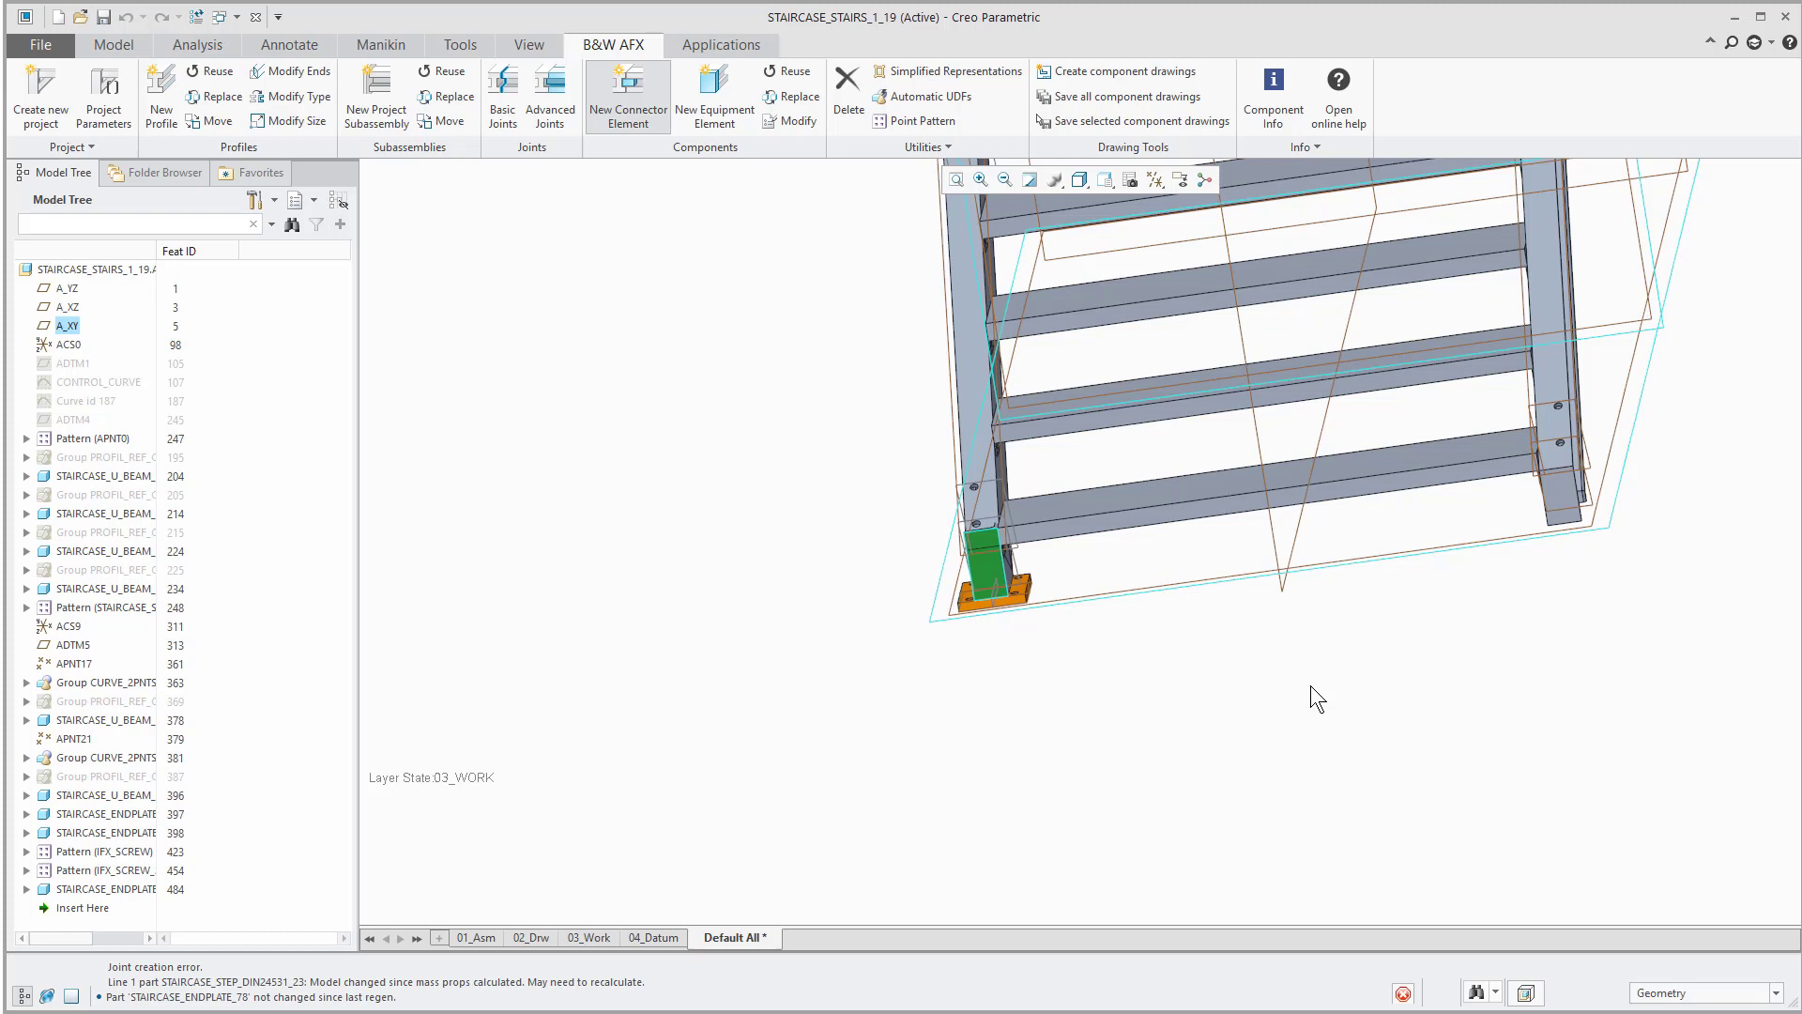
{"action": "double_click", "coordinate": [1420, 323]}
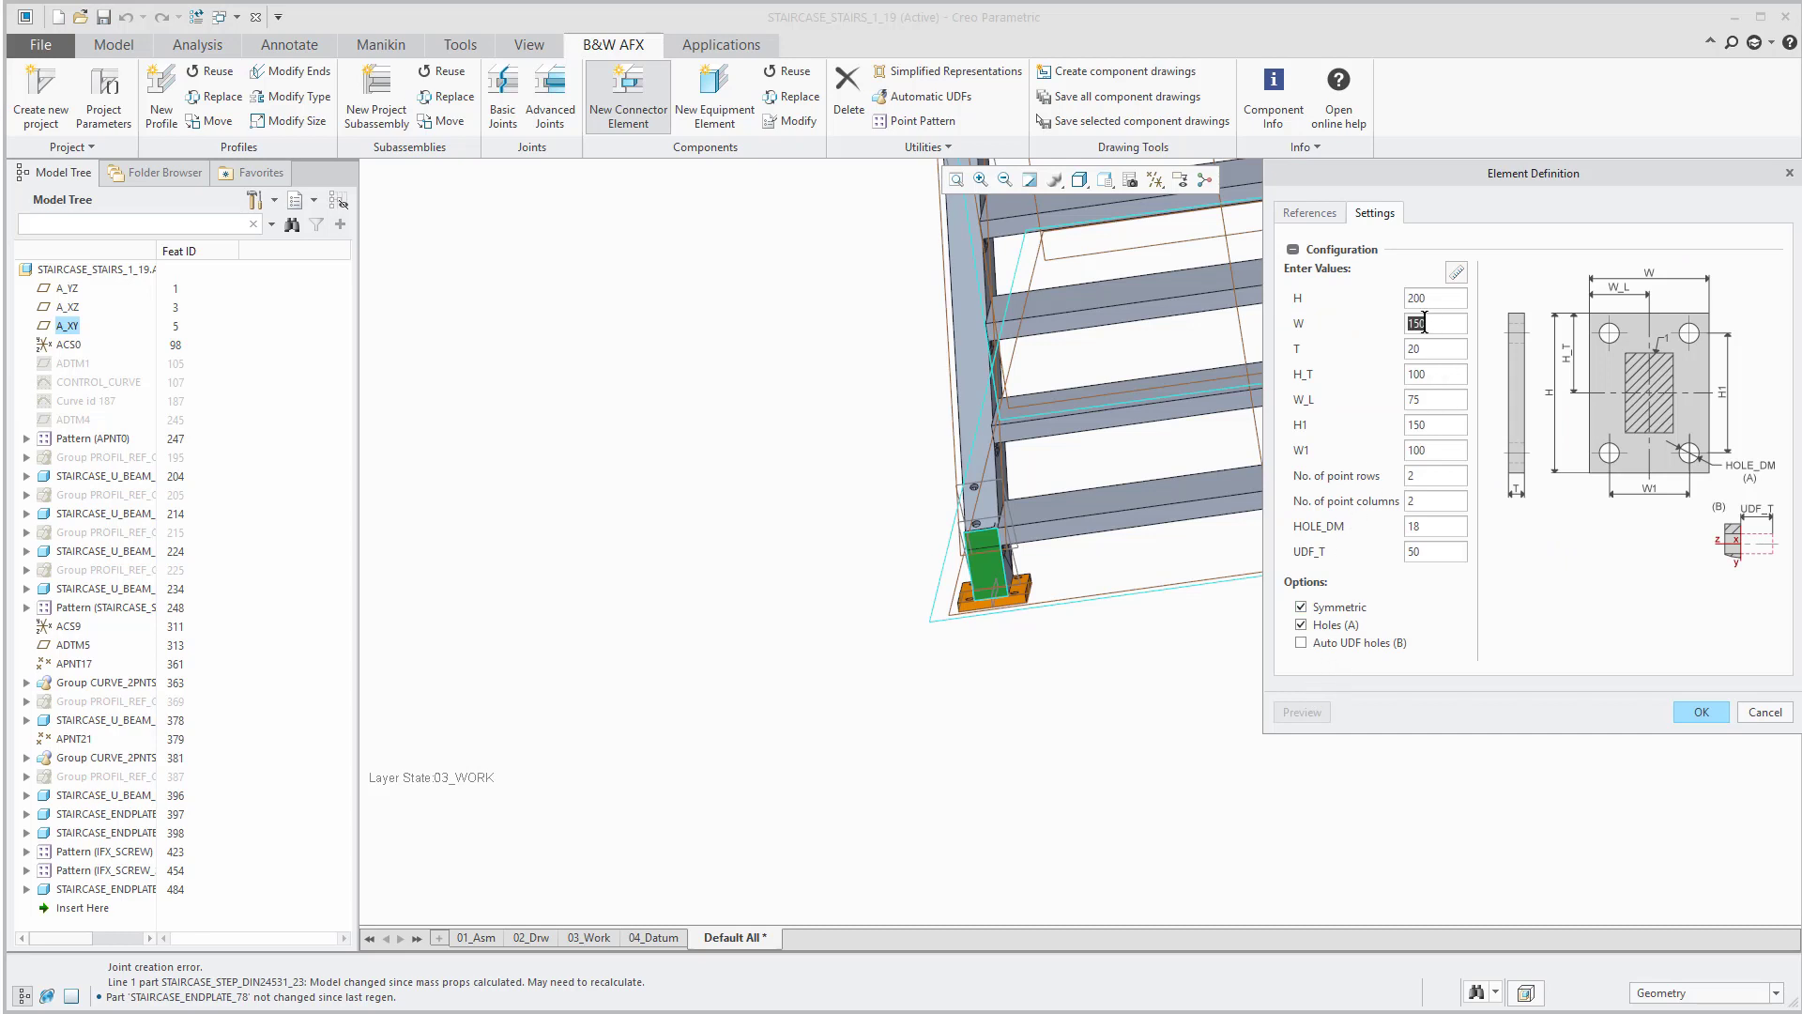
{"action": "type", "text": "250"}
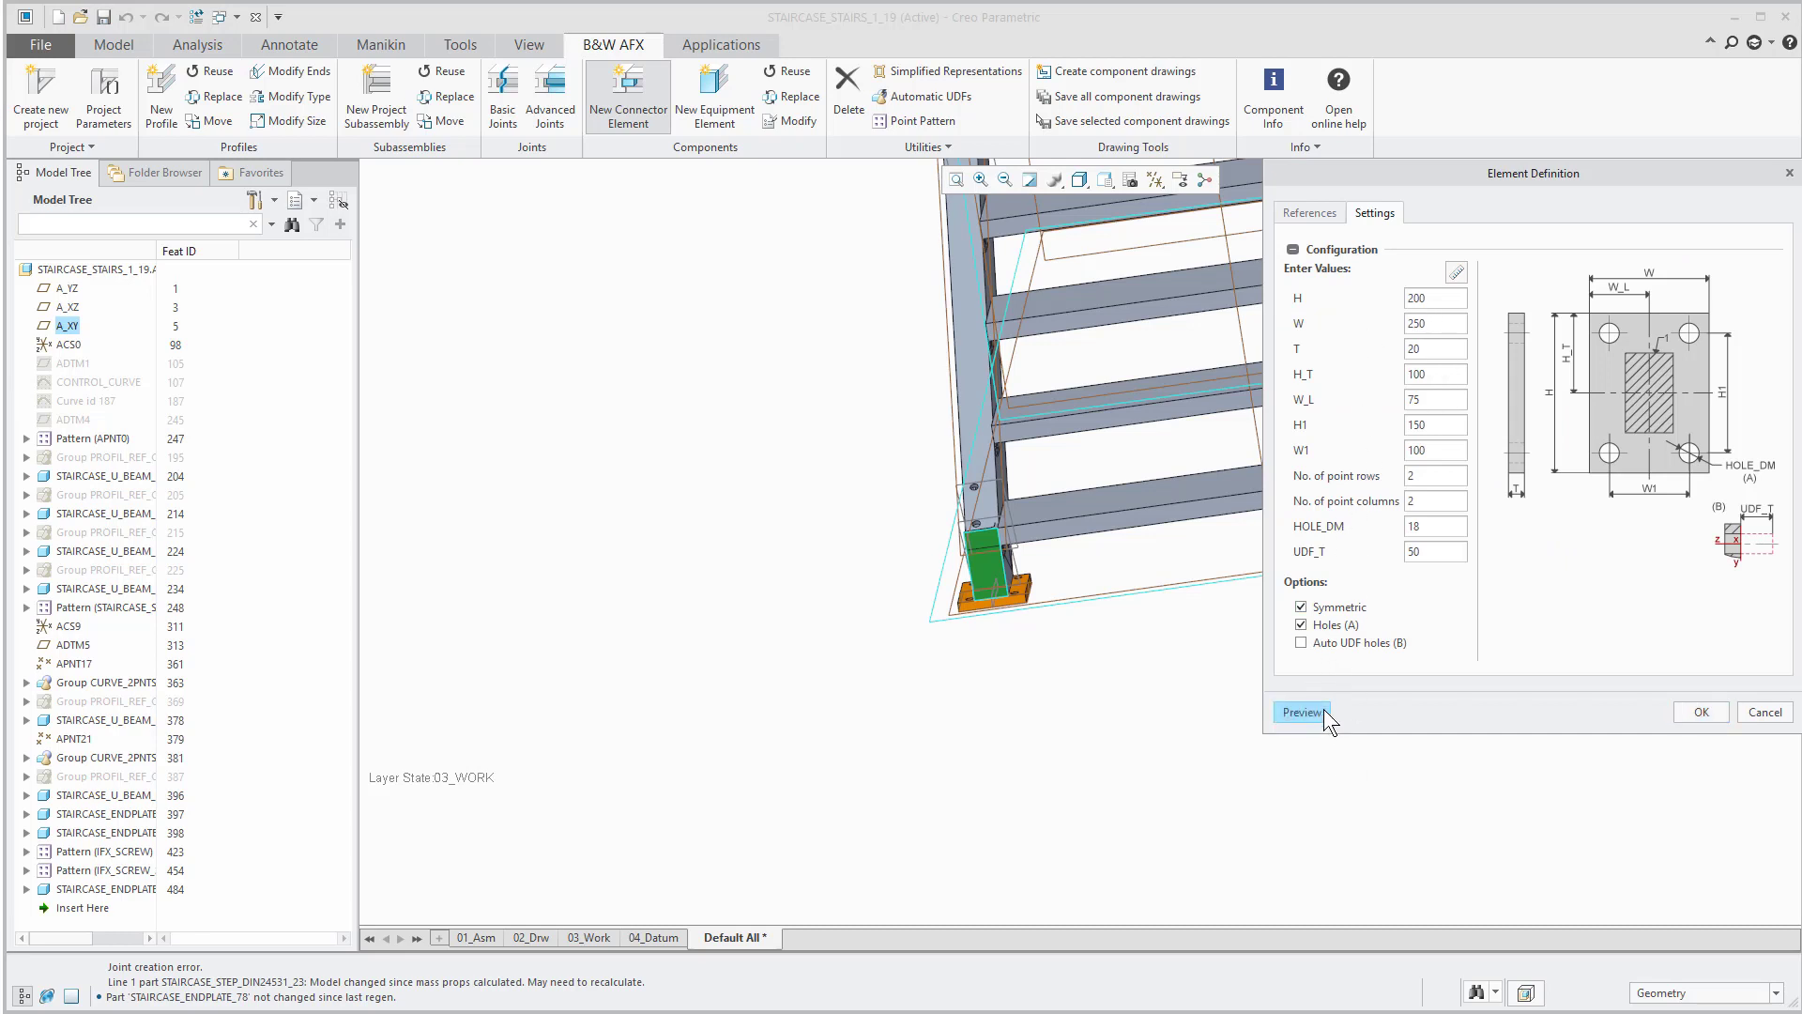
{"action": "left_click", "coordinate": [1301, 712]}
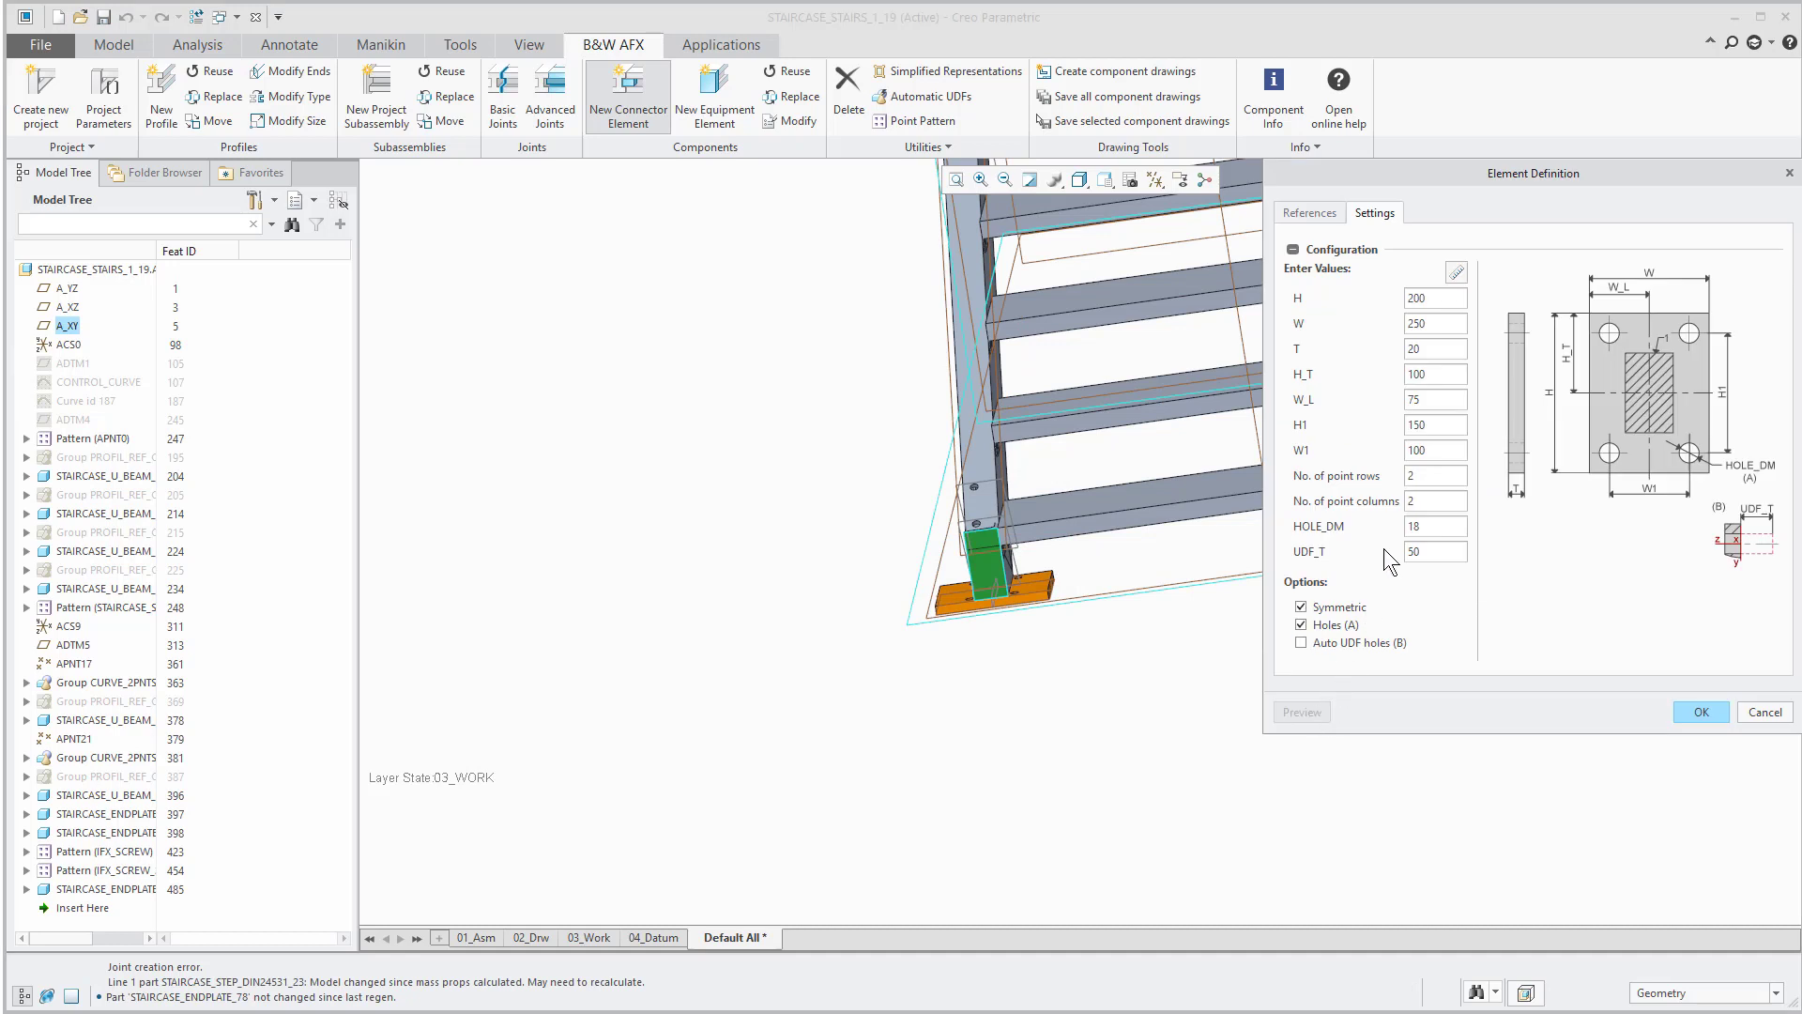
Set the end plate's hole spacing W1 to 150 and create the plate, ending the connector command.
{"action": "double_click", "coordinate": [1426, 450]}
{"action": "type", "text": "150"}
{"action": "left_click", "coordinate": [1311, 708]}
{"action": "left_click", "coordinate": [1694, 711]}
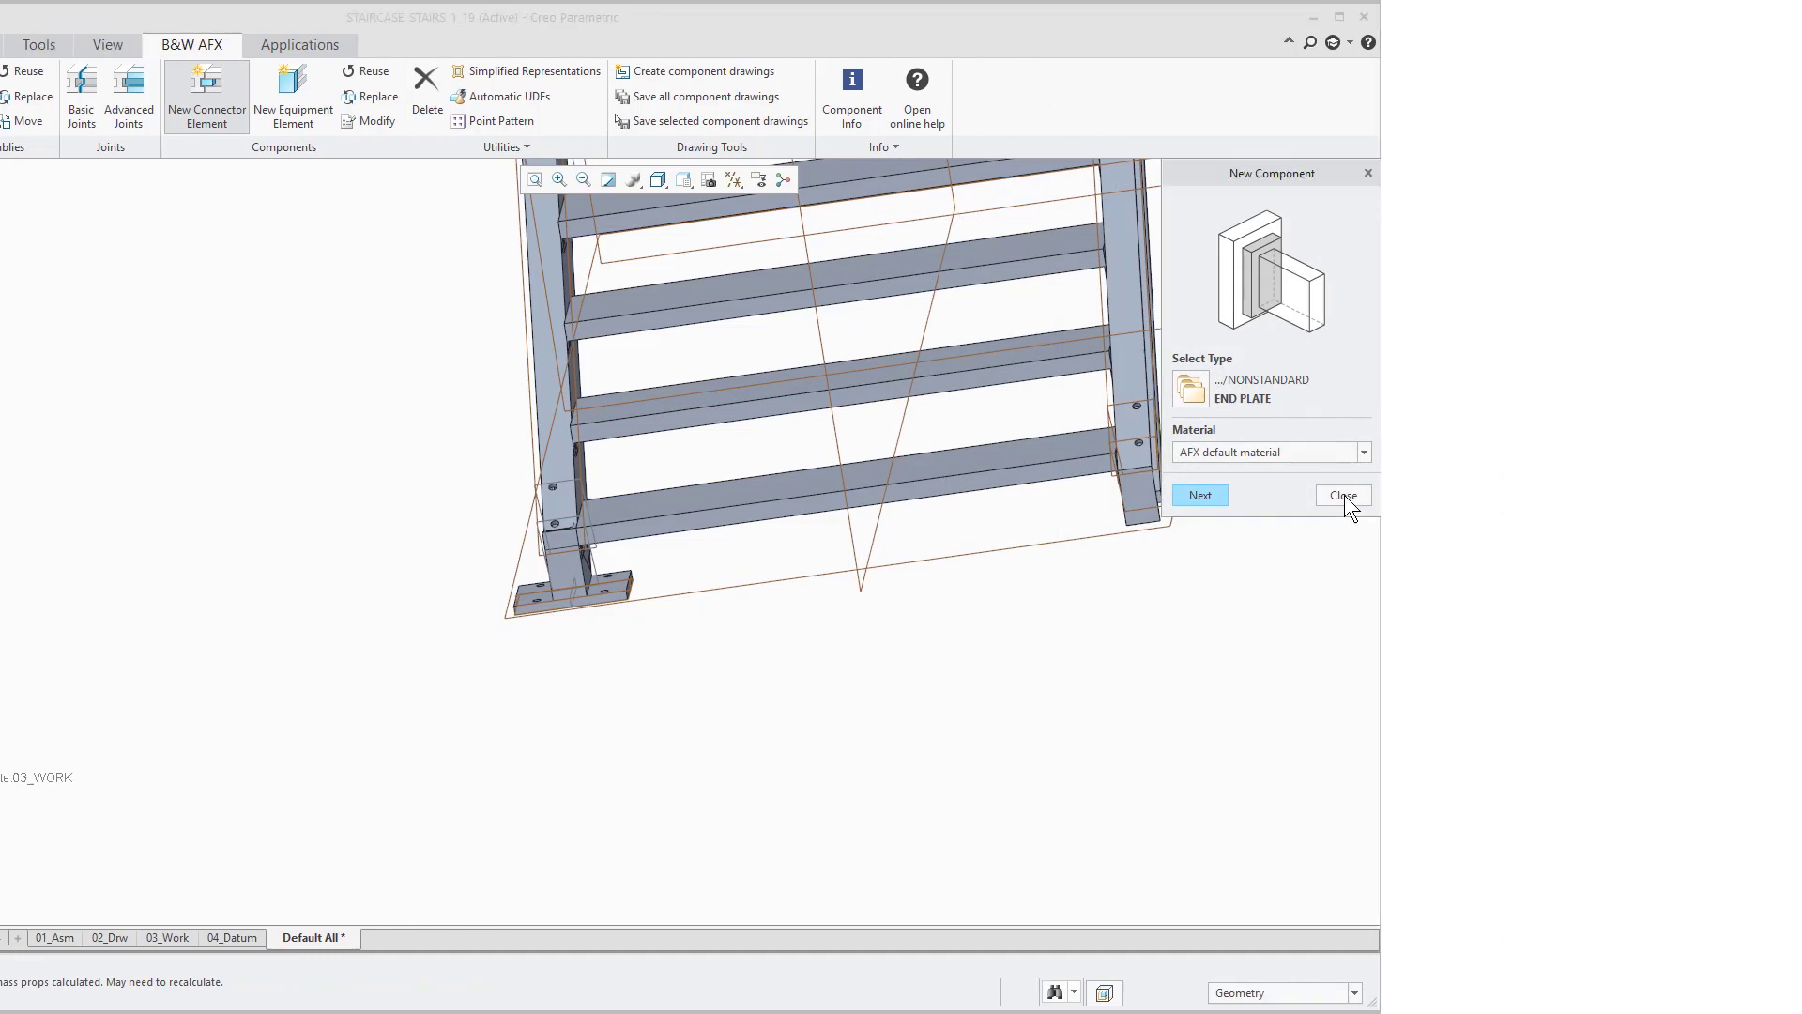
{"action": "left_click", "coordinate": [1764, 495]}
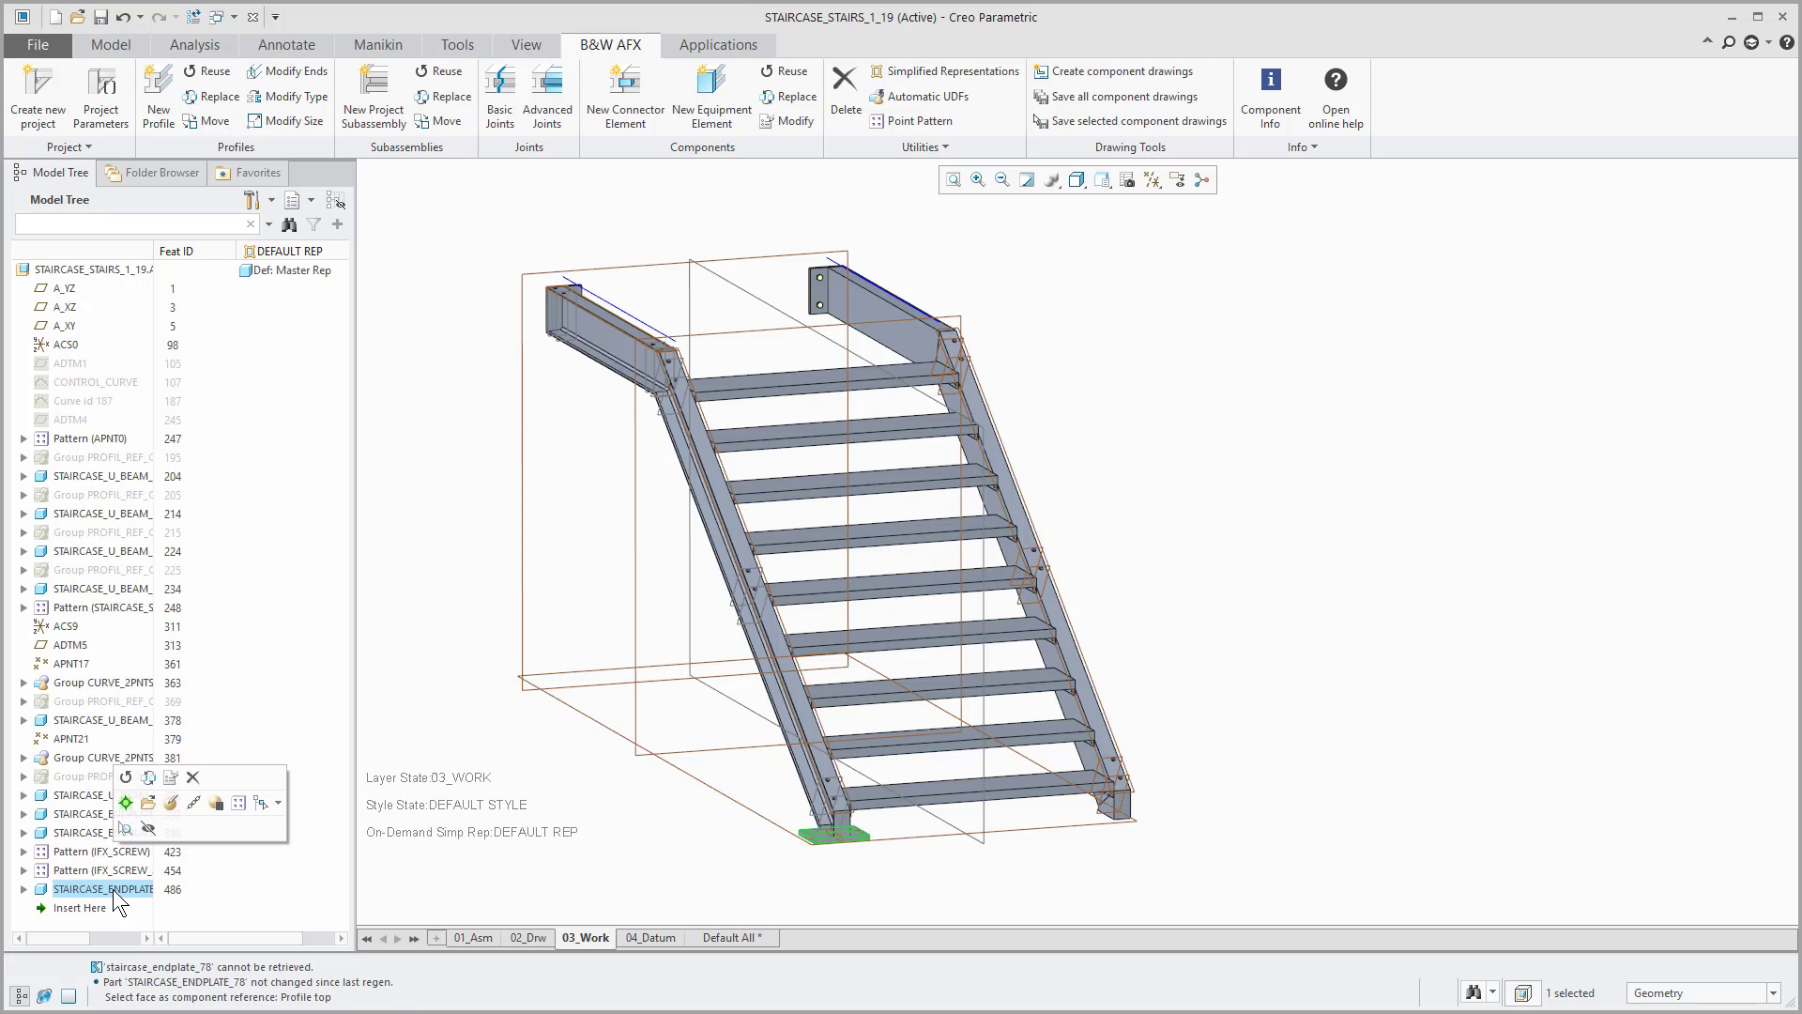
Reuse the new end plate at the right stringer's foot, referencing its front face and the floor datum plane, and preview it.
{"action": "right_click", "coordinate": [112, 888]}
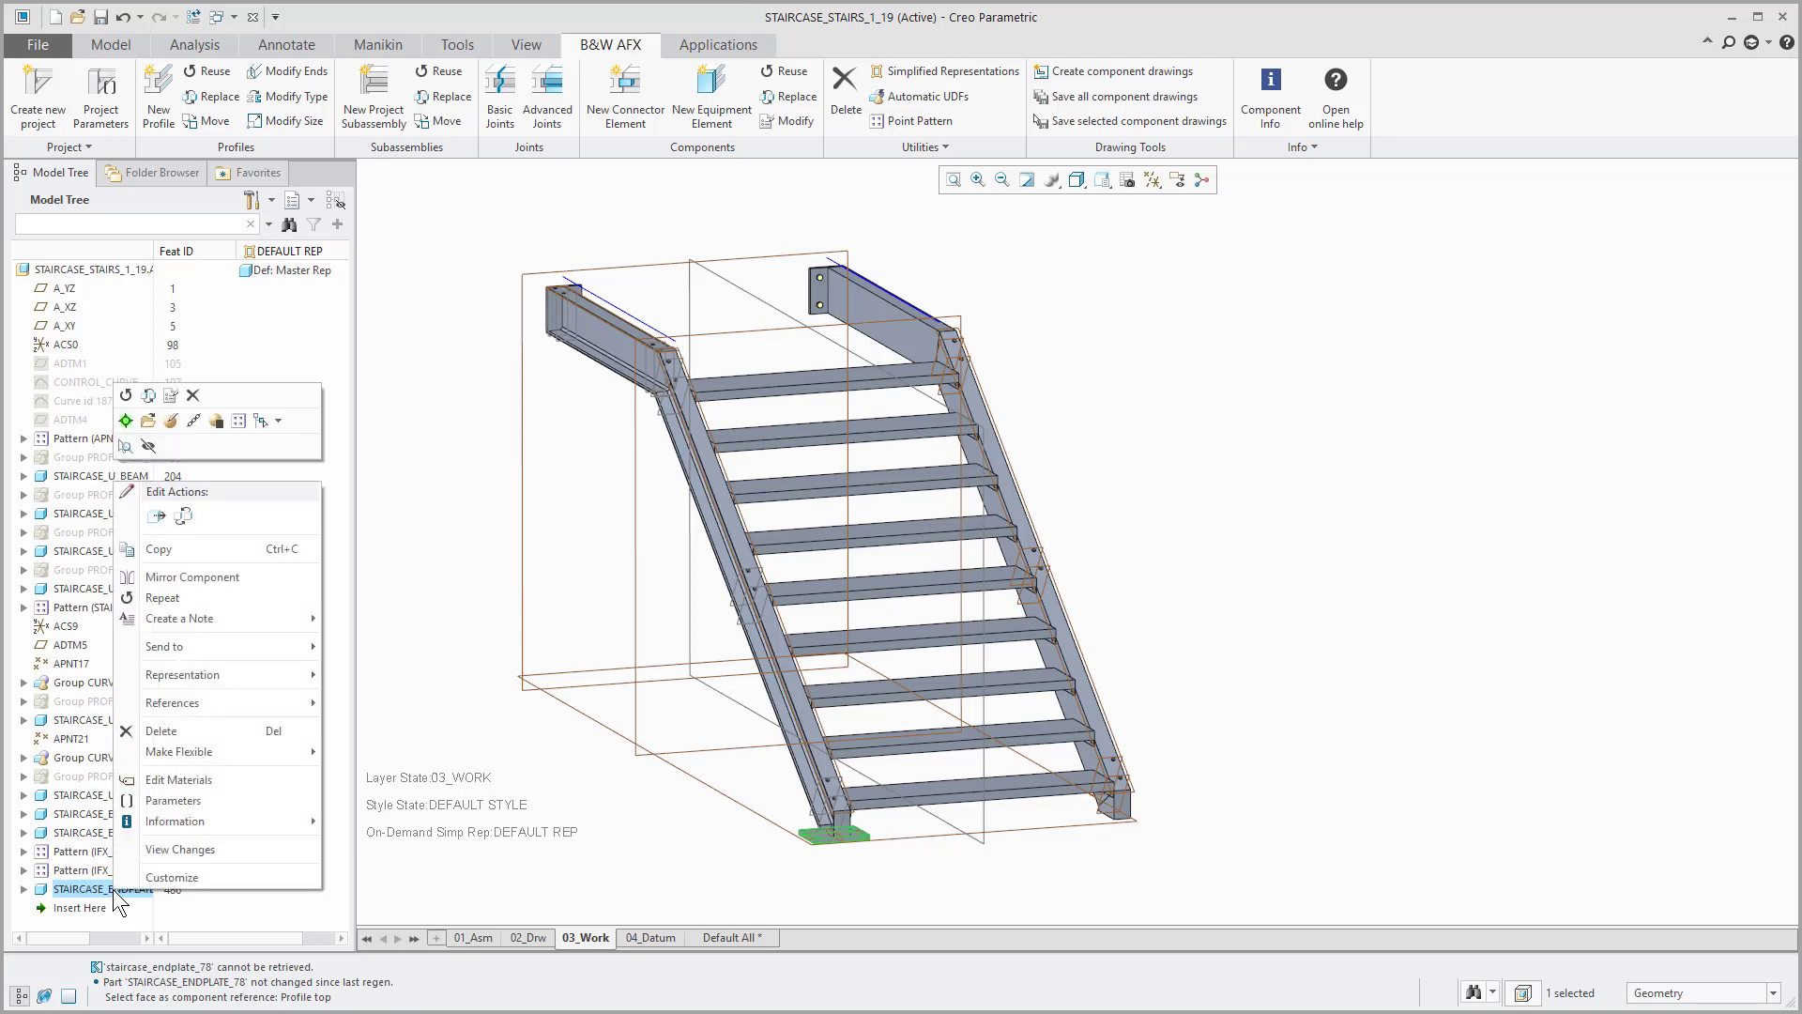
{"action": "left_click", "coordinate": [126, 395]}
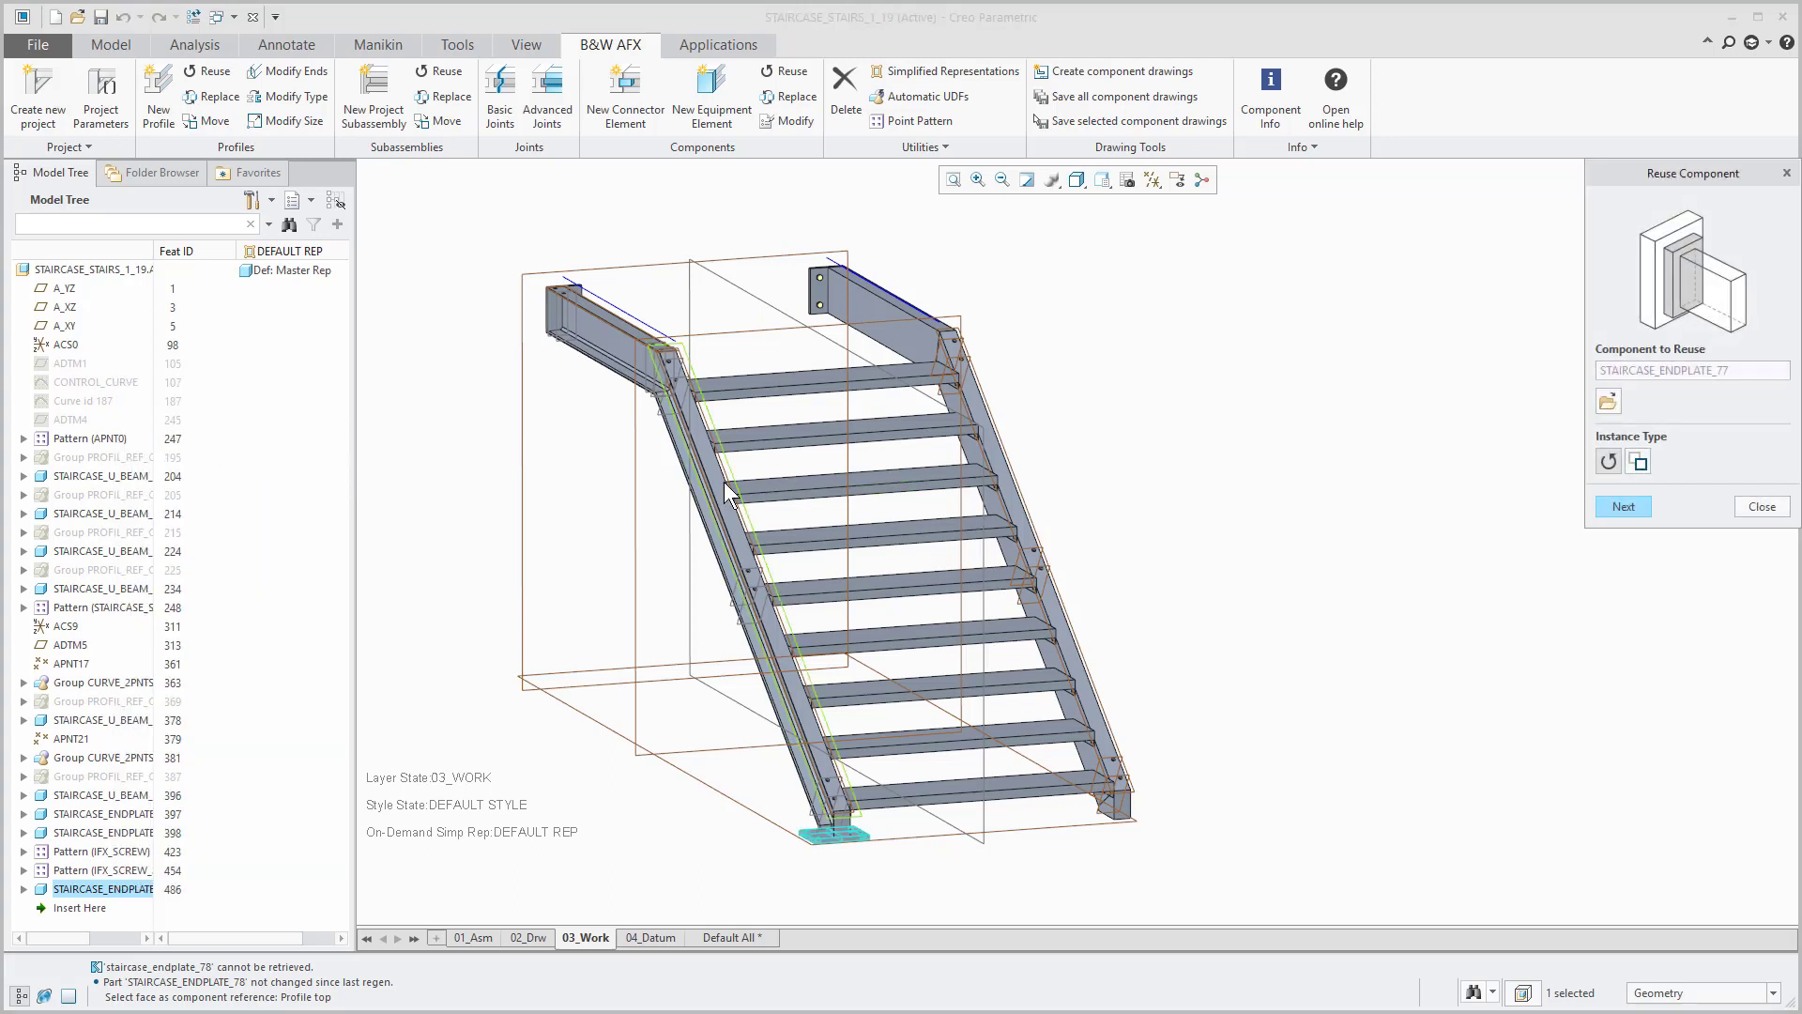
{"action": "left_click", "coordinate": [1628, 505]}
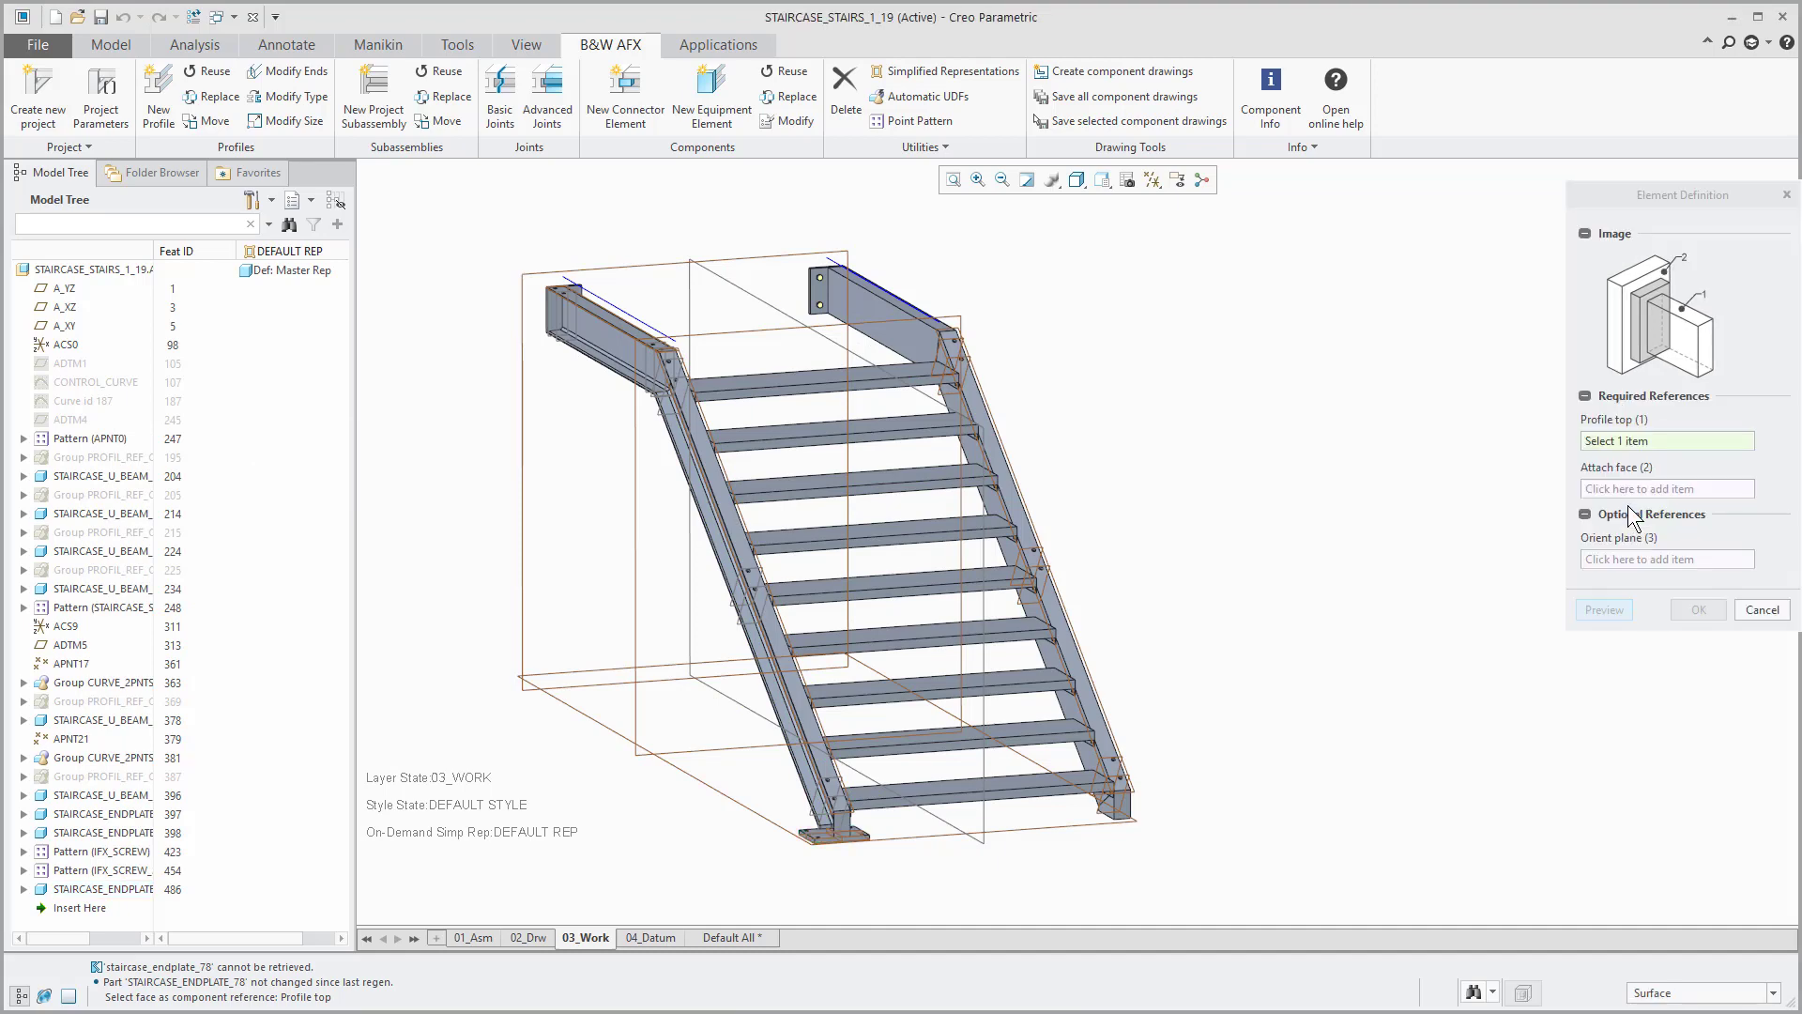
{"action": "scroll", "coordinate": [1119, 820], "scroll_direction": "down", "scroll_amount": 6}
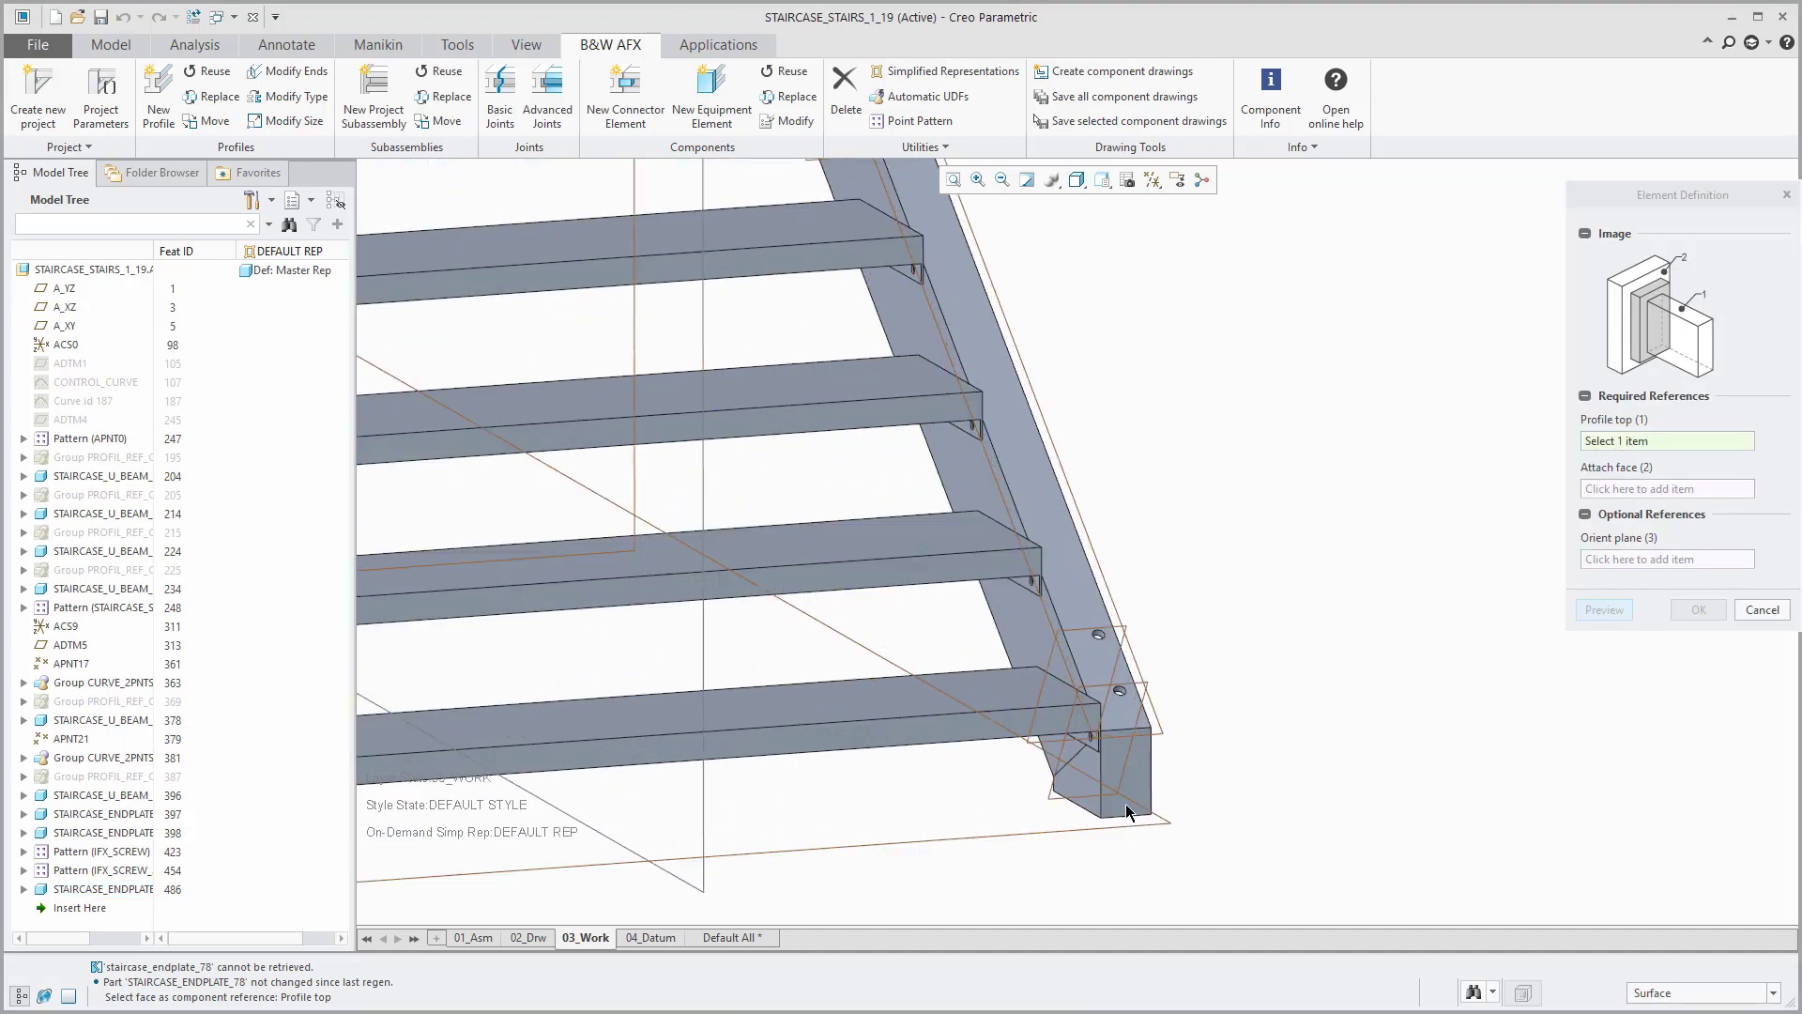
{"action": "left_click", "coordinate": [1125, 803]}
{"action": "left_click", "coordinate": [1033, 826]}
{"action": "left_click", "coordinate": [1596, 611]}
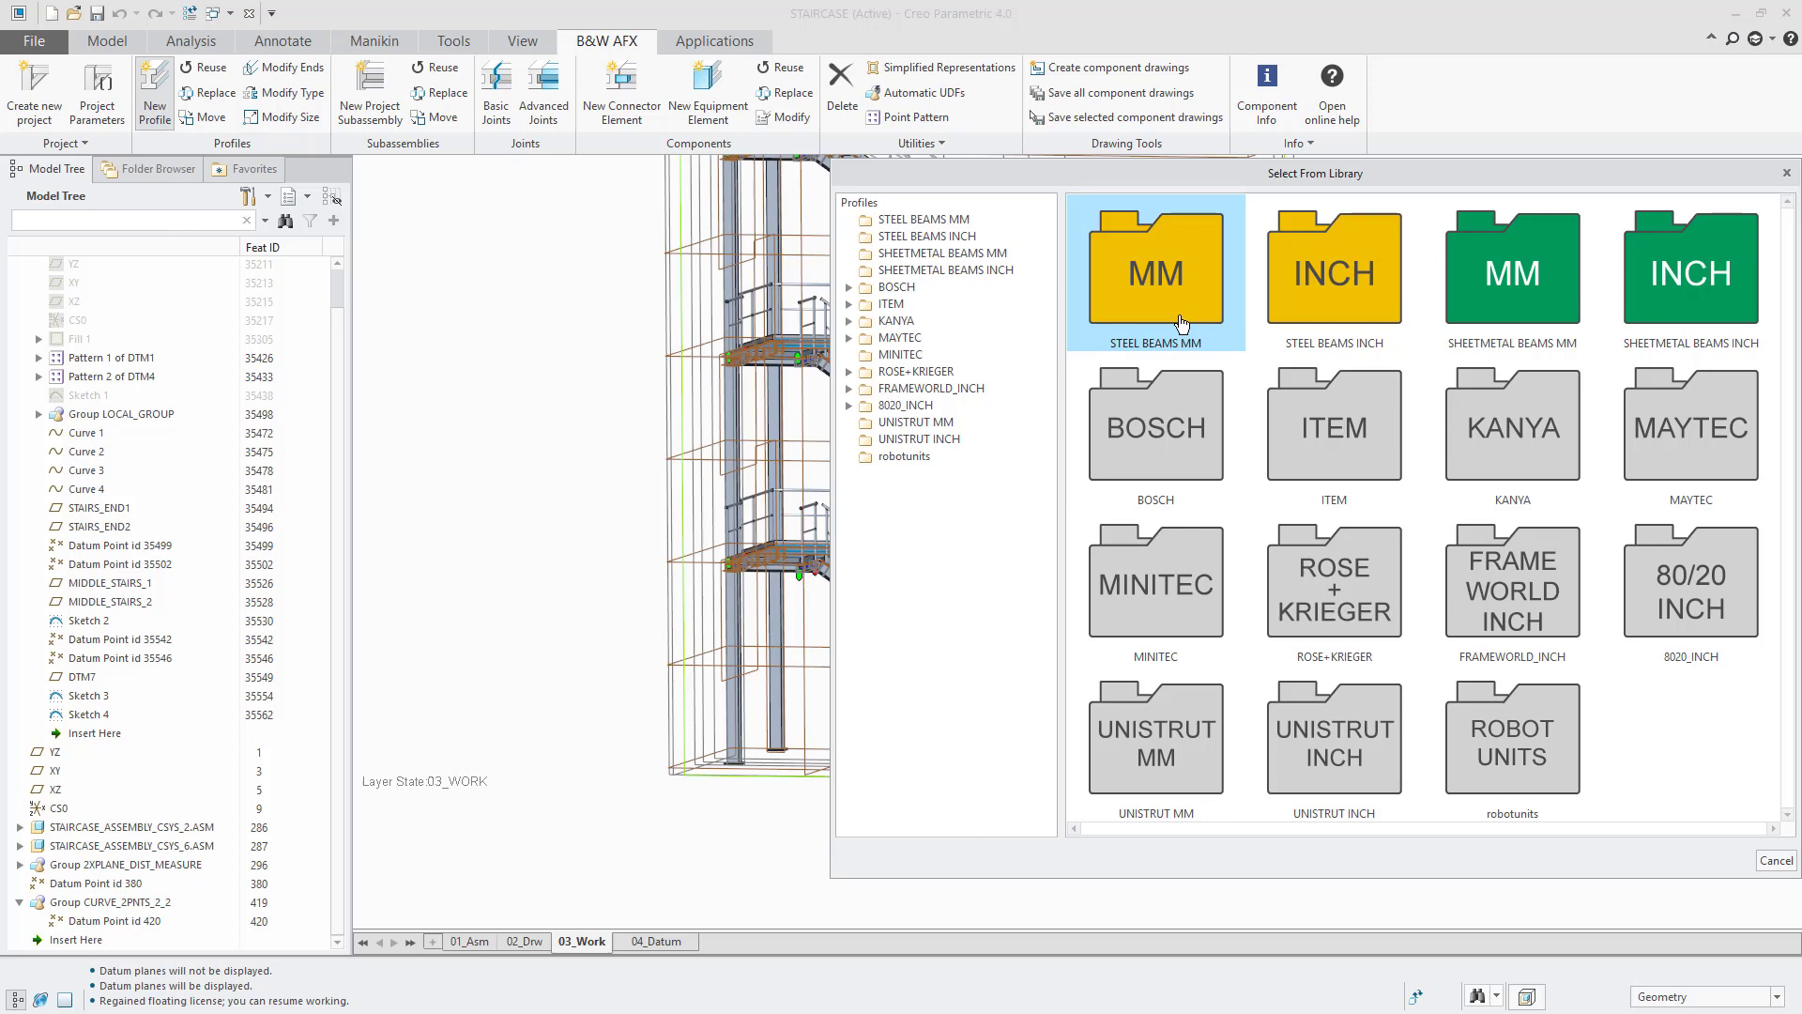
Choose an I-beam from STEEL BEAMS MM as the new profile, type DIN 1025 IPE, size 100.
{"action": "double_click", "coordinate": [1181, 317]}
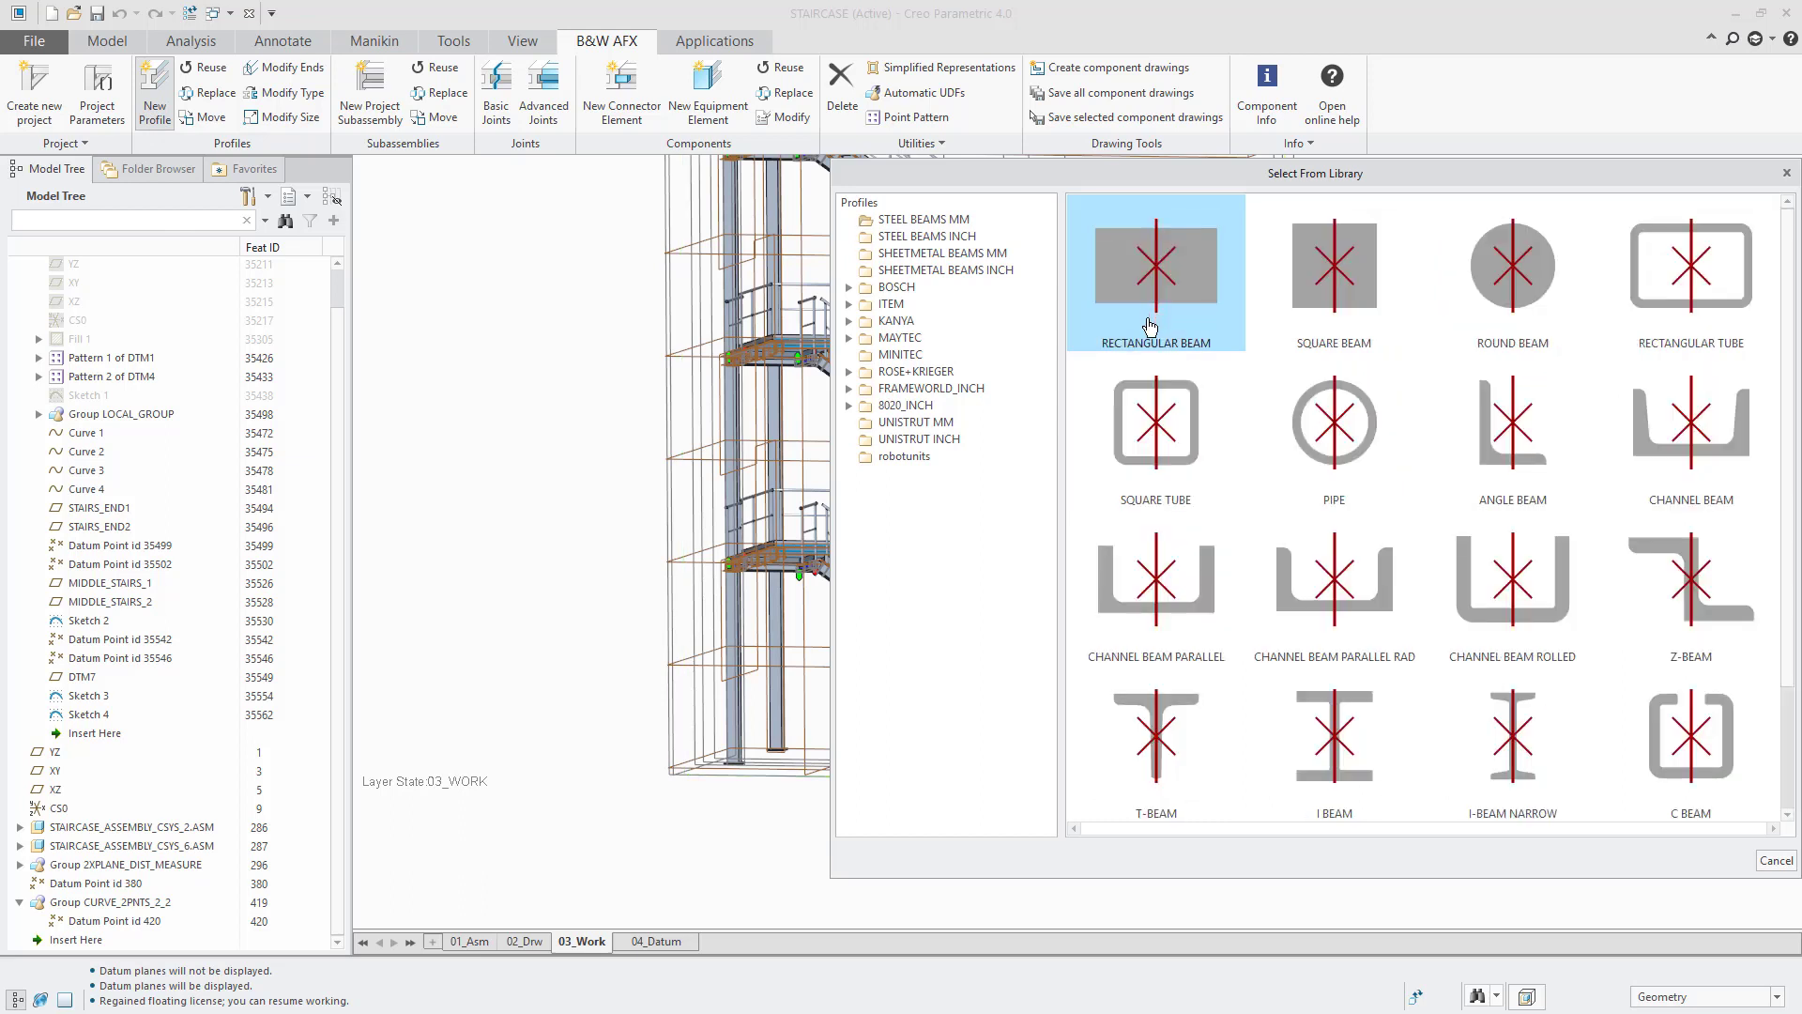
{"action": "double_click", "coordinate": [1341, 717]}
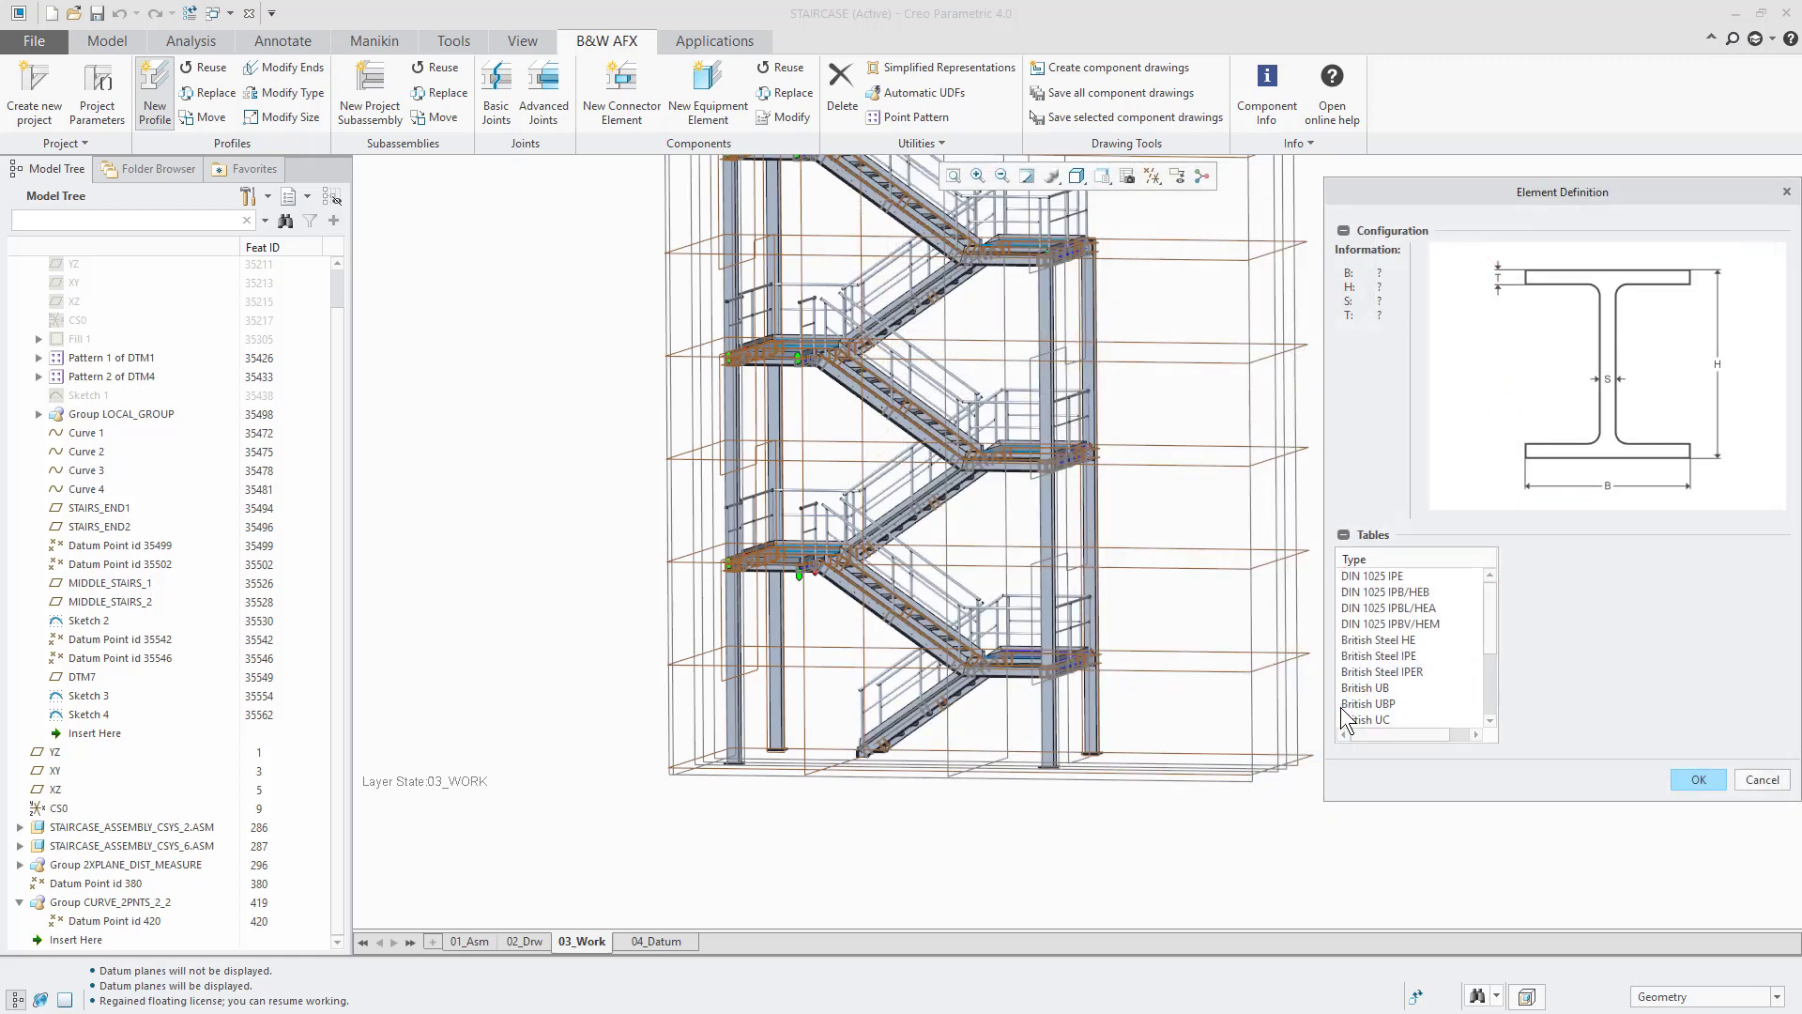
{"action": "left_click", "coordinate": [1362, 578]}
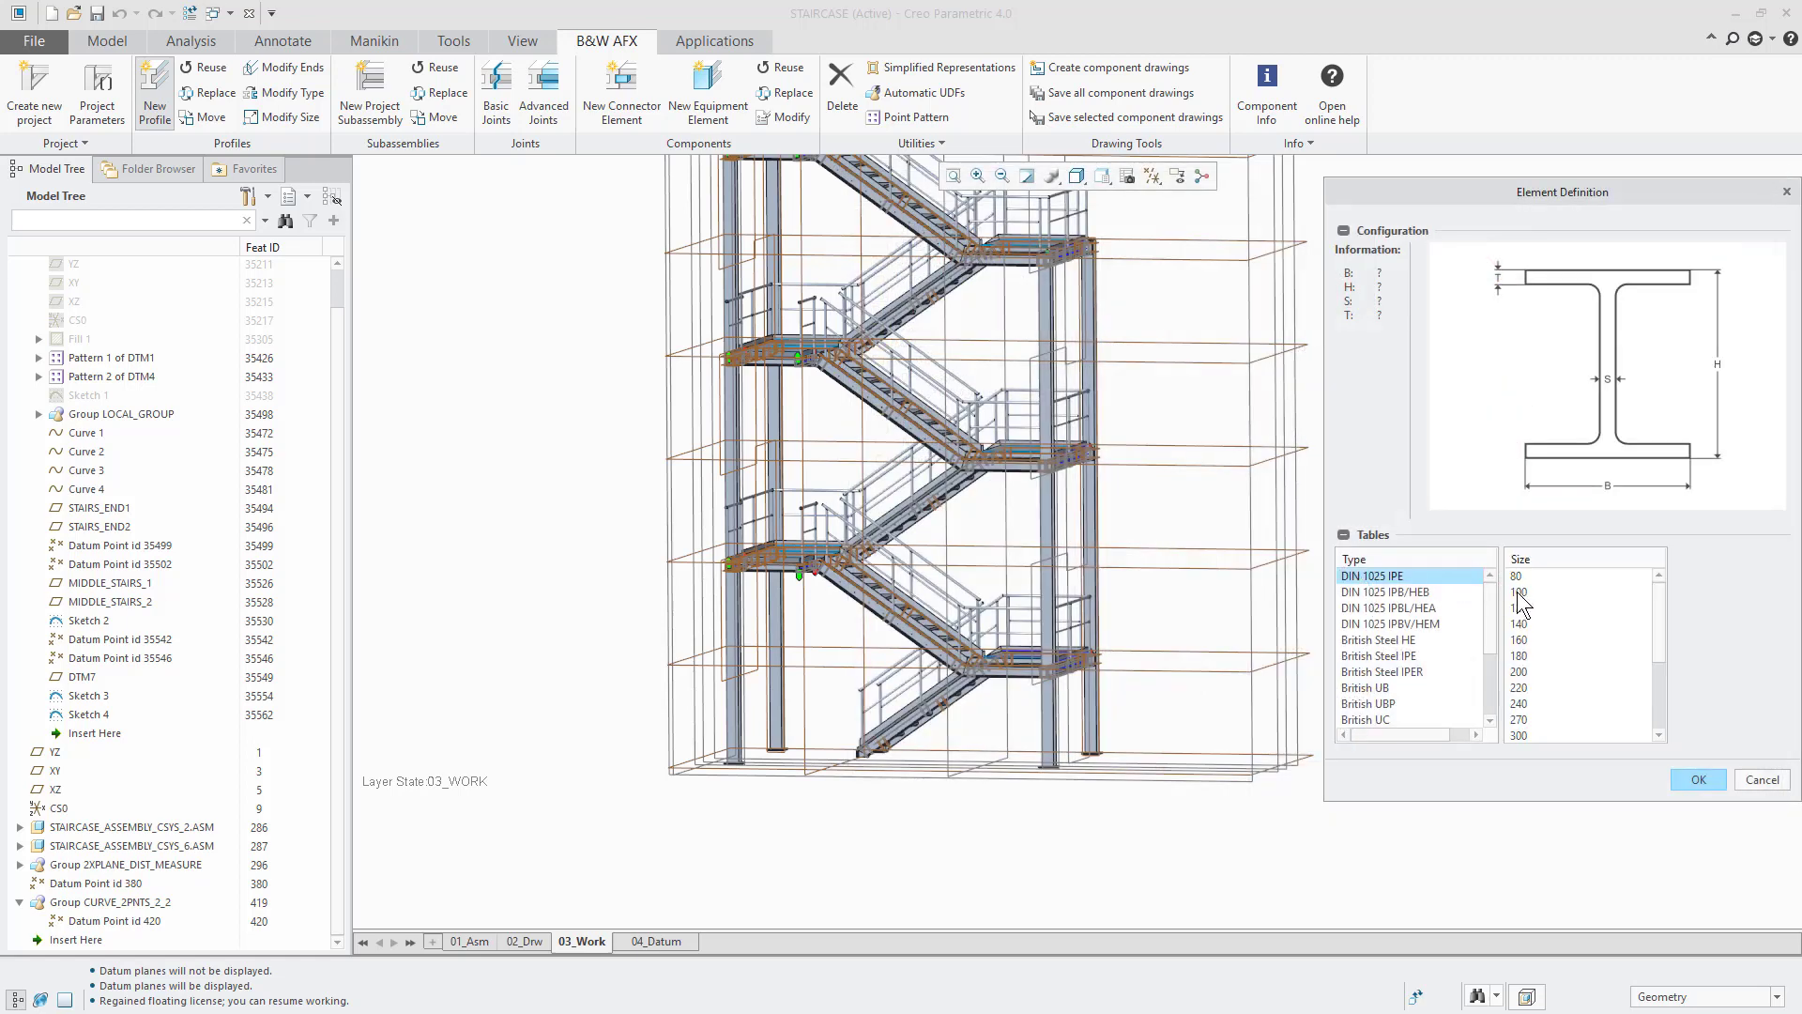
{"action": "left_click", "coordinate": [1517, 593]}
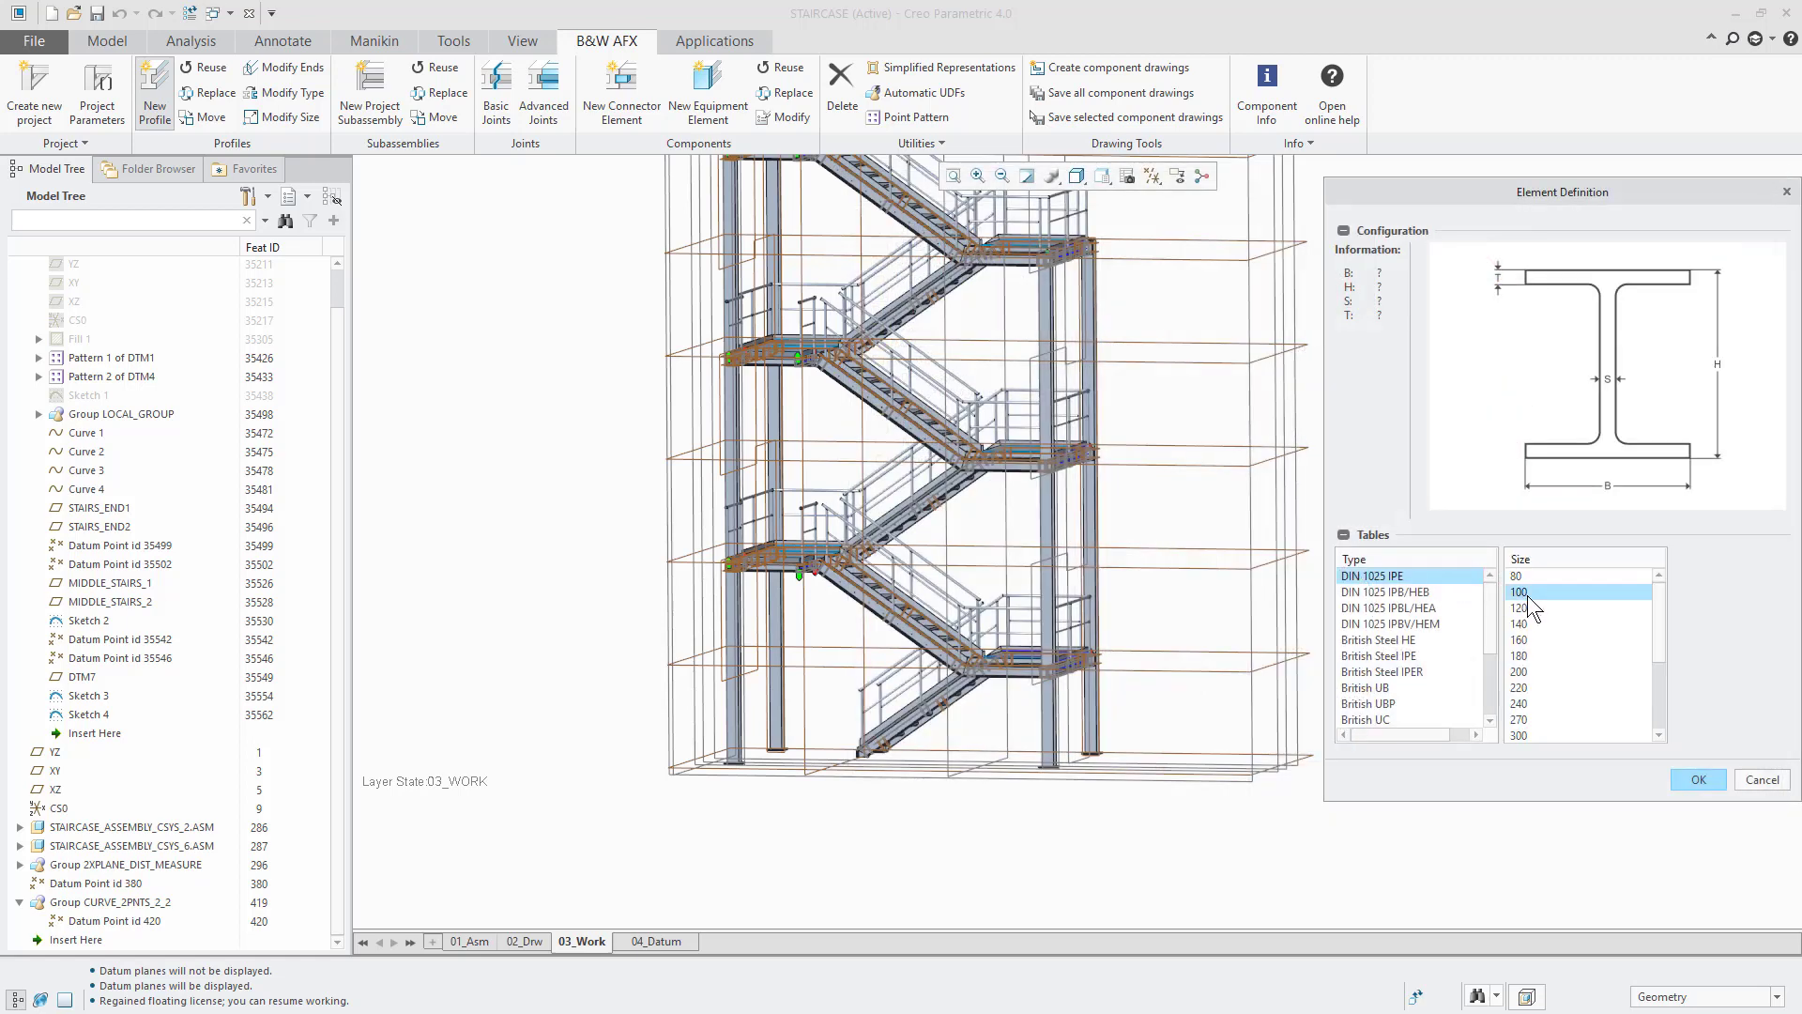
{"action": "left_click", "coordinate": [1710, 781]}
{"action": "left_click", "coordinate": [1633, 629]}
Sketch a slanted line on datum plane ADTM2 across the lowest stair bay between the two columns as the beam's reference curve.
{"action": "left_click", "coordinate": [1661, 403]}
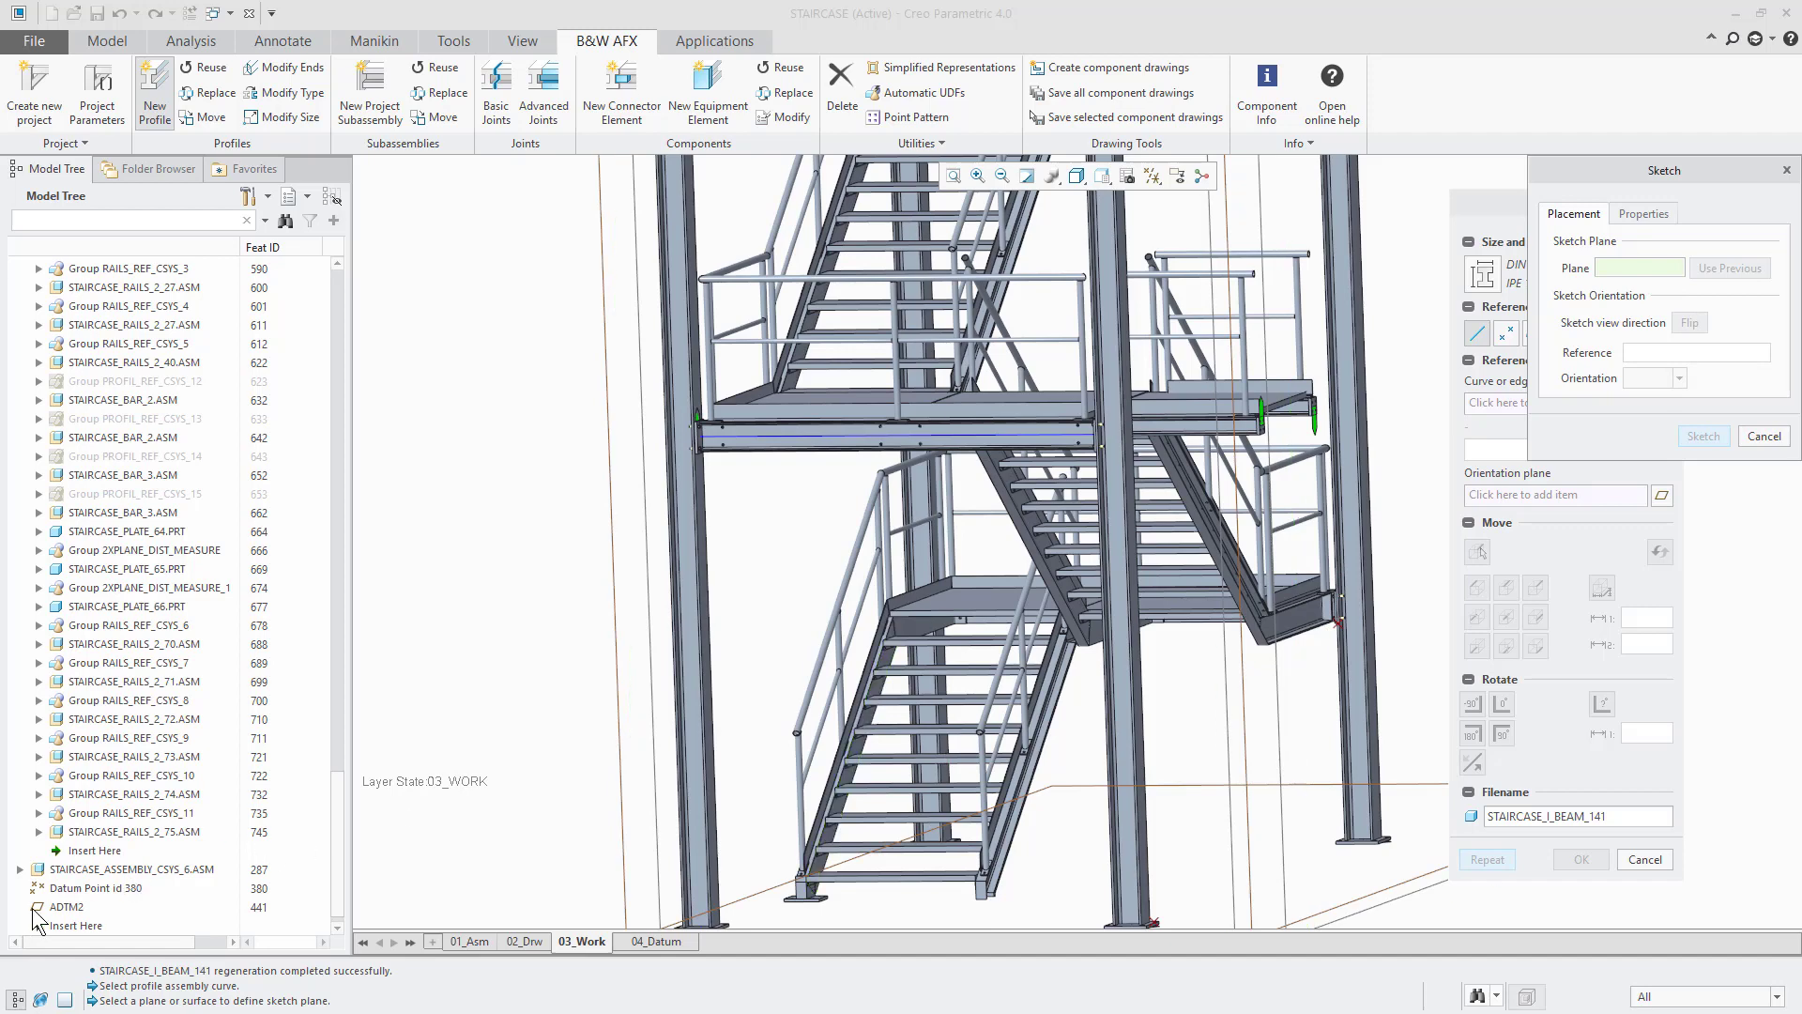
{"action": "left_click", "coordinate": [66, 907]}
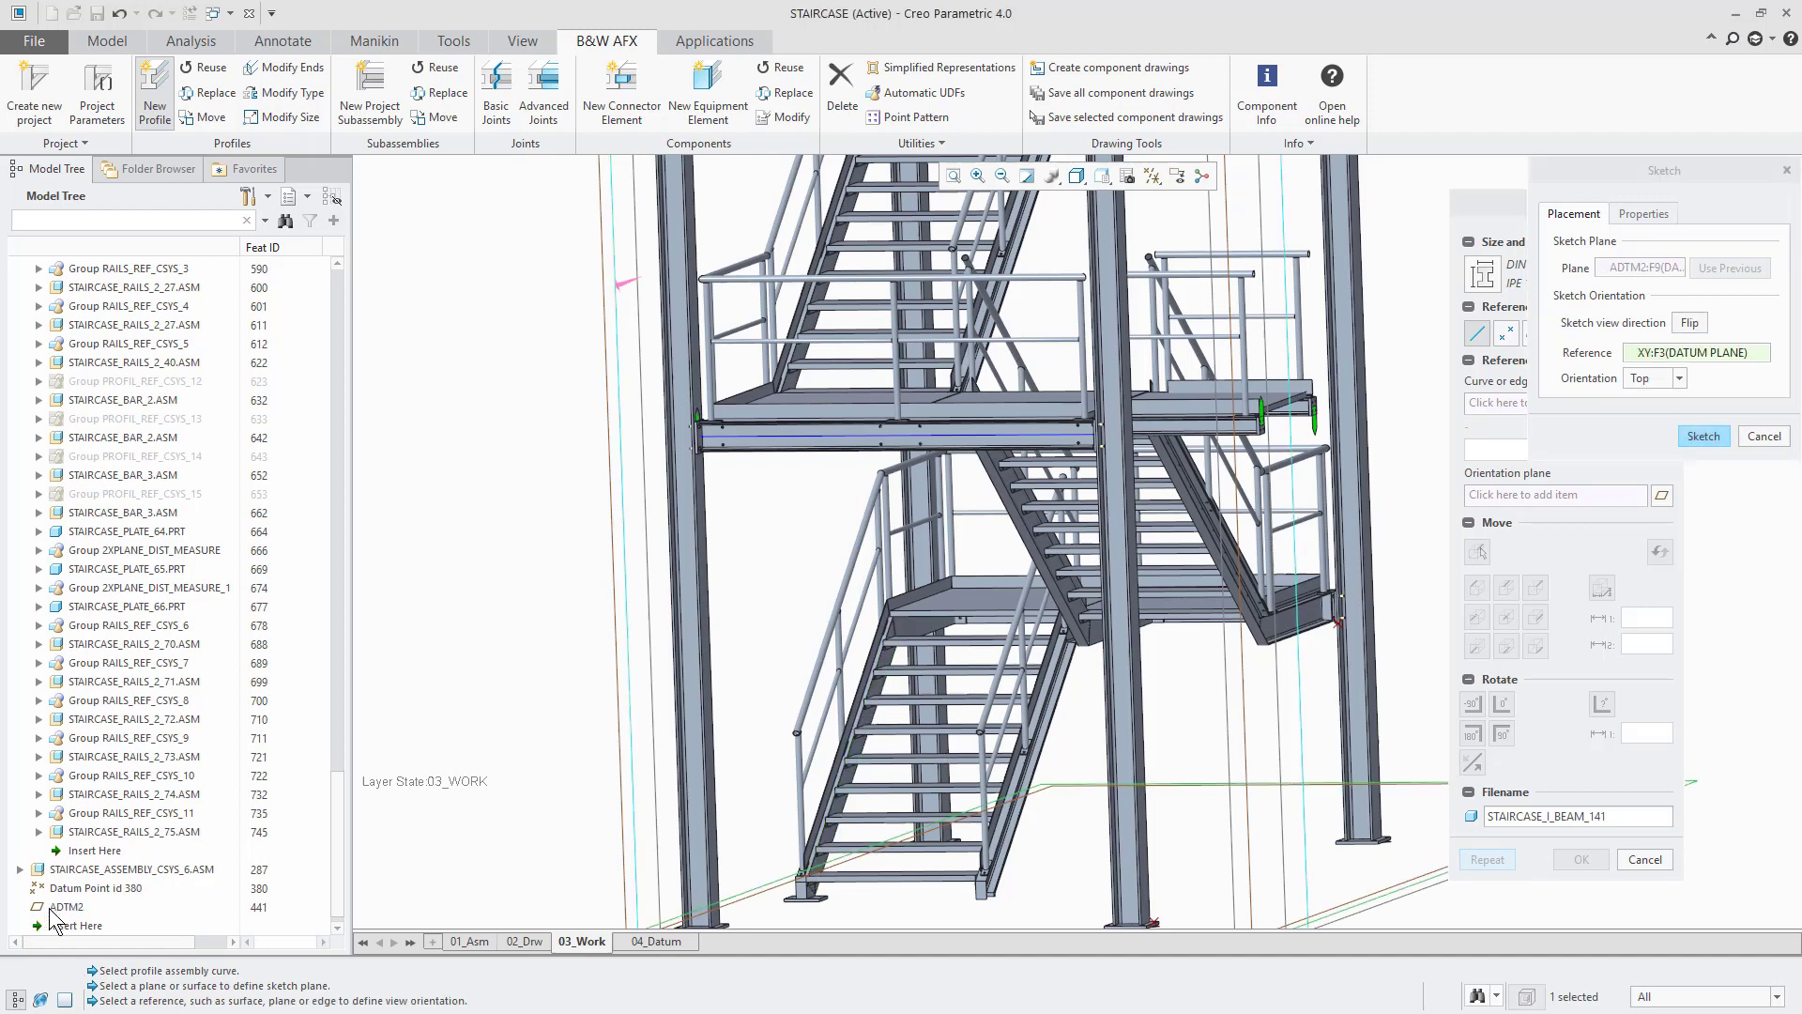
{"action": "left_click", "coordinate": [1703, 436]}
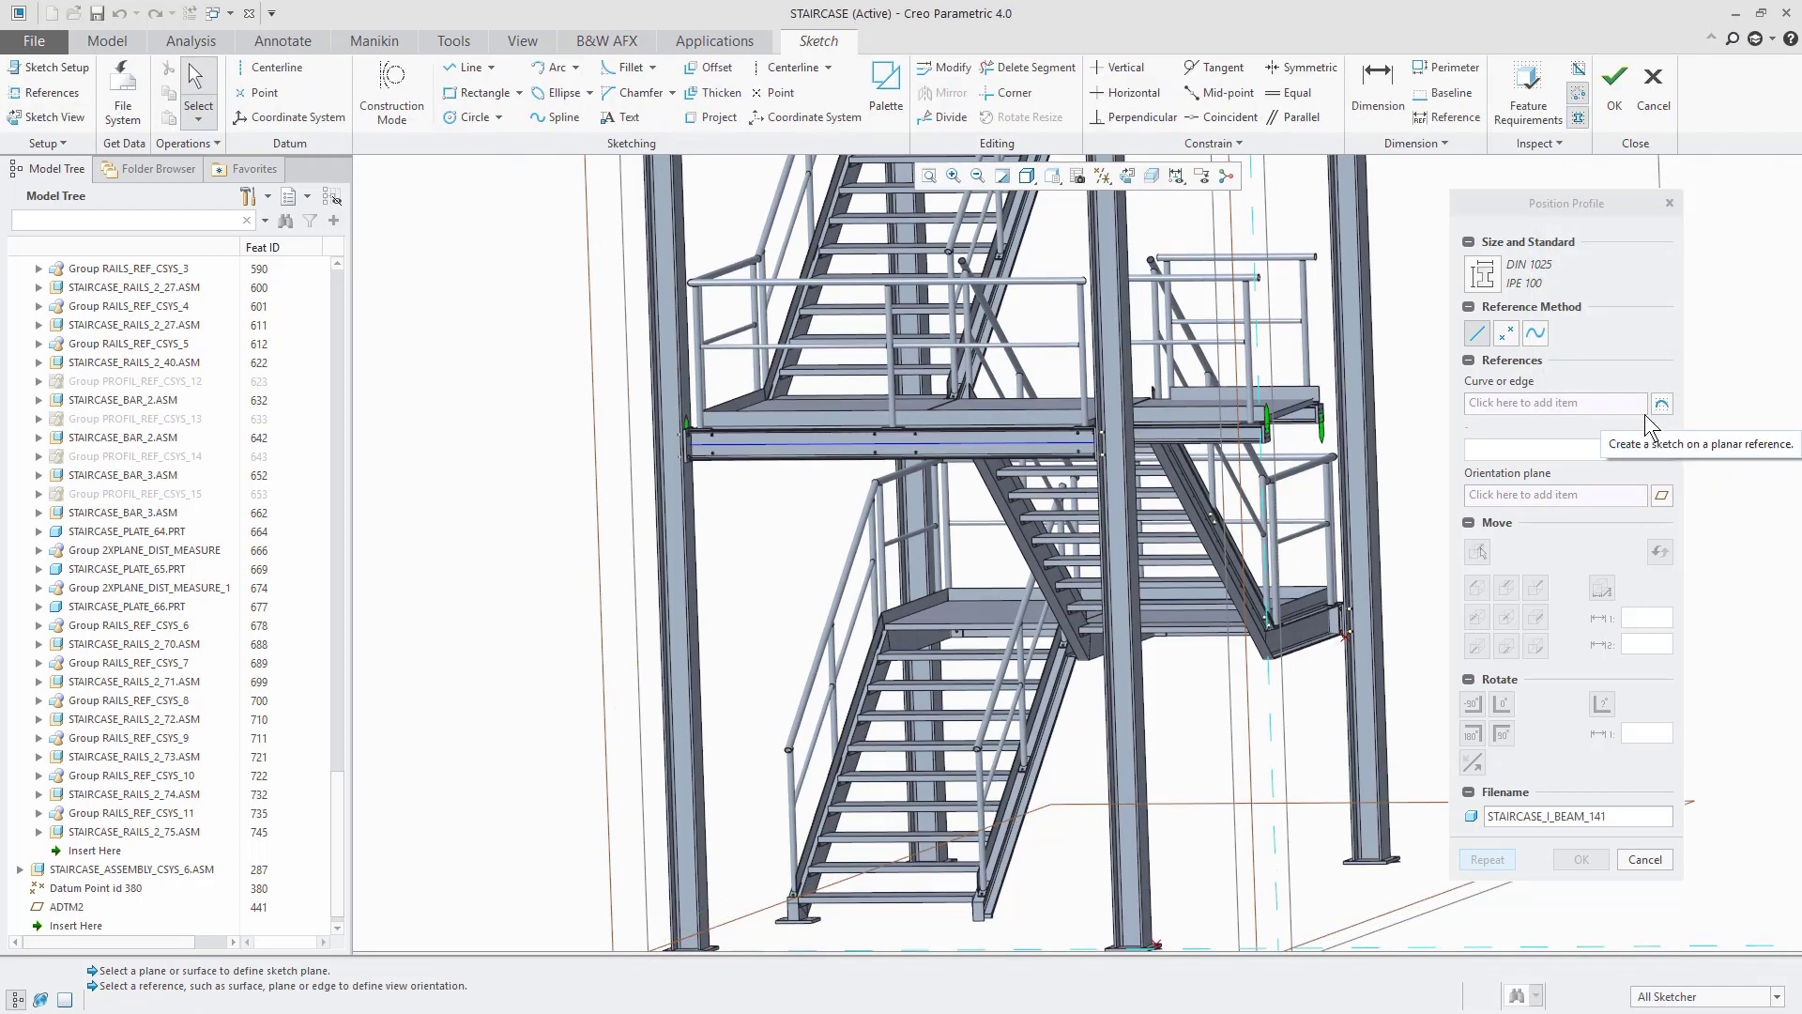
{"action": "left_click", "coordinate": [464, 68]}
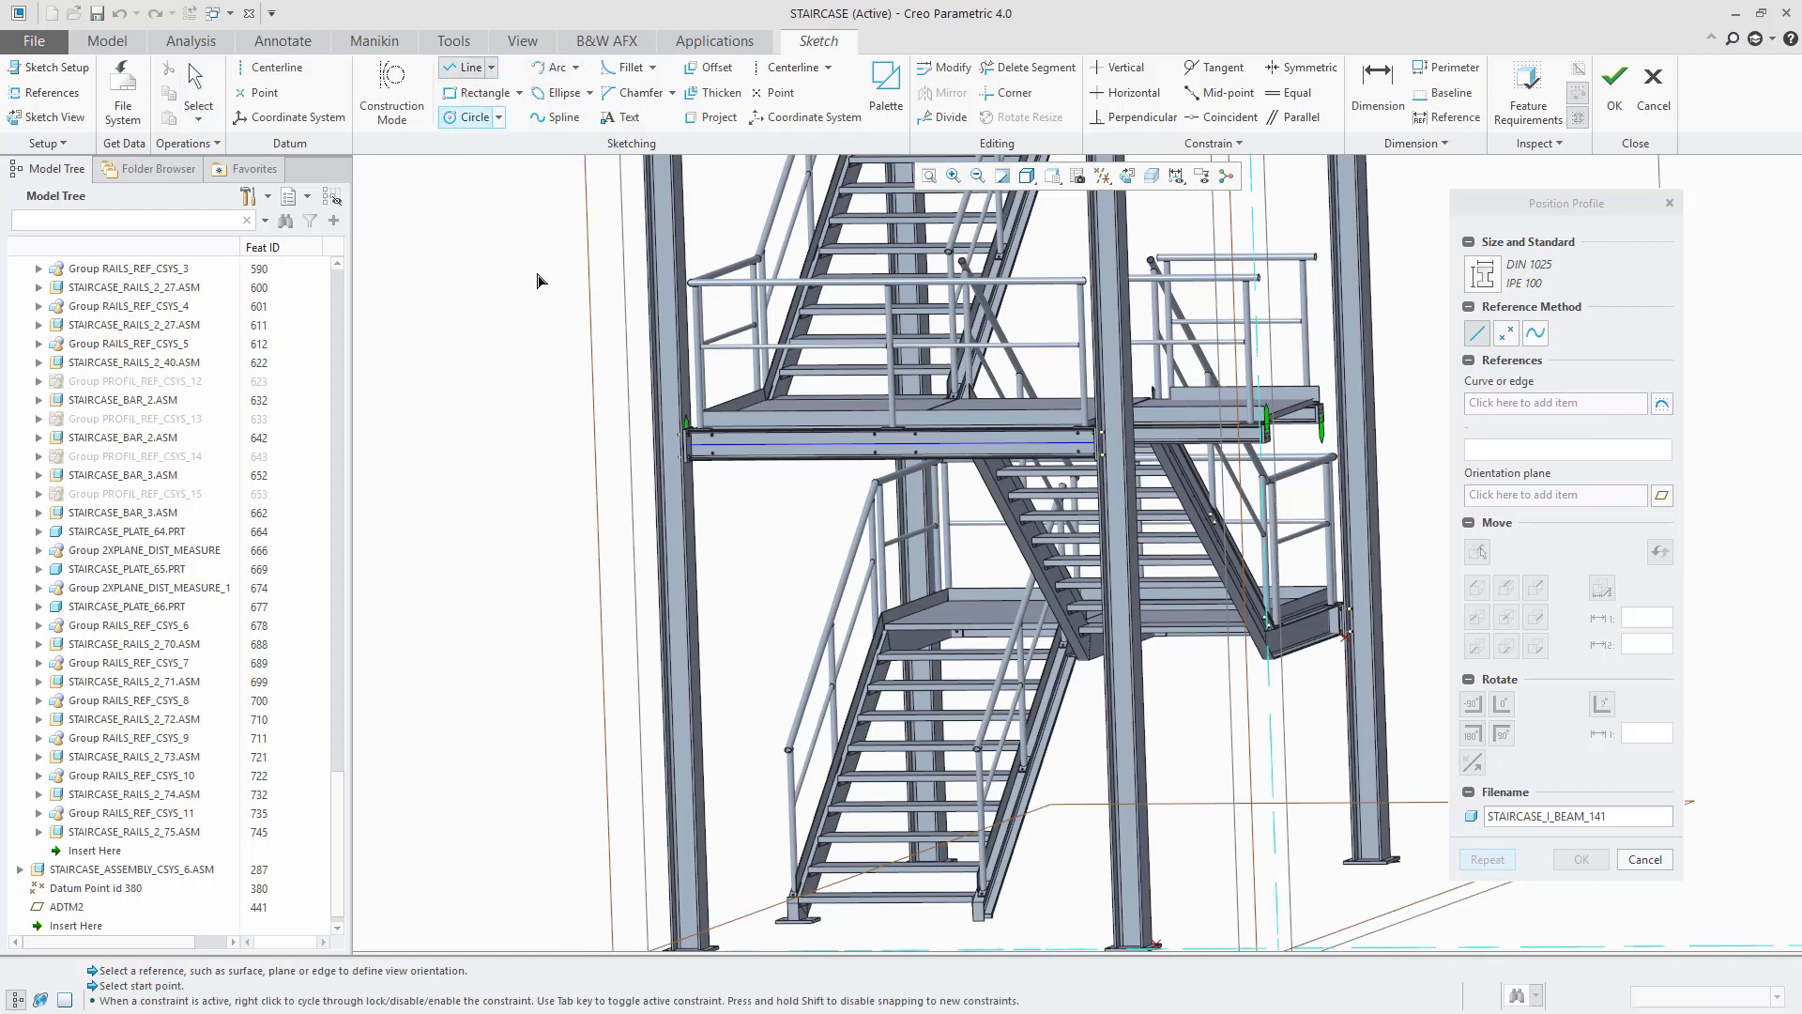
{"action": "left_click", "coordinate": [703, 785]}
{"action": "left_click", "coordinate": [1157, 712]}
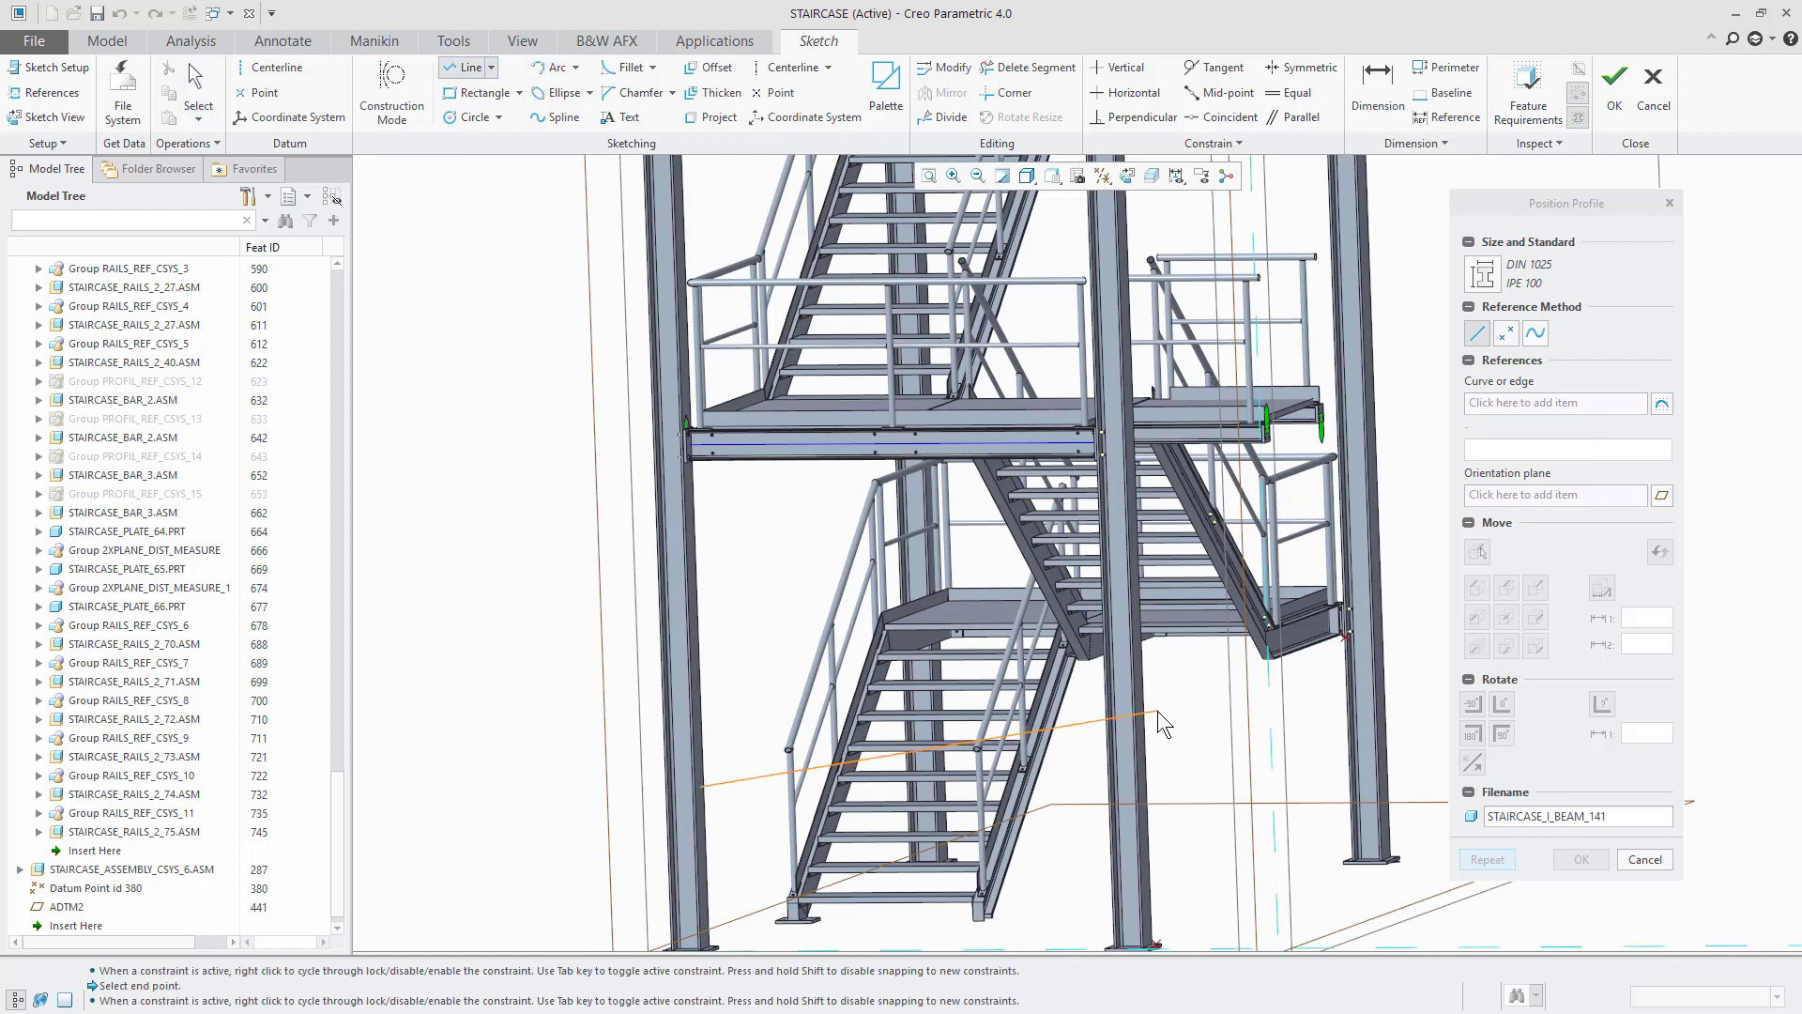
{"action": "middle_click", "coordinate": [1158, 712]}
{"action": "left_click", "coordinate": [1614, 94]}
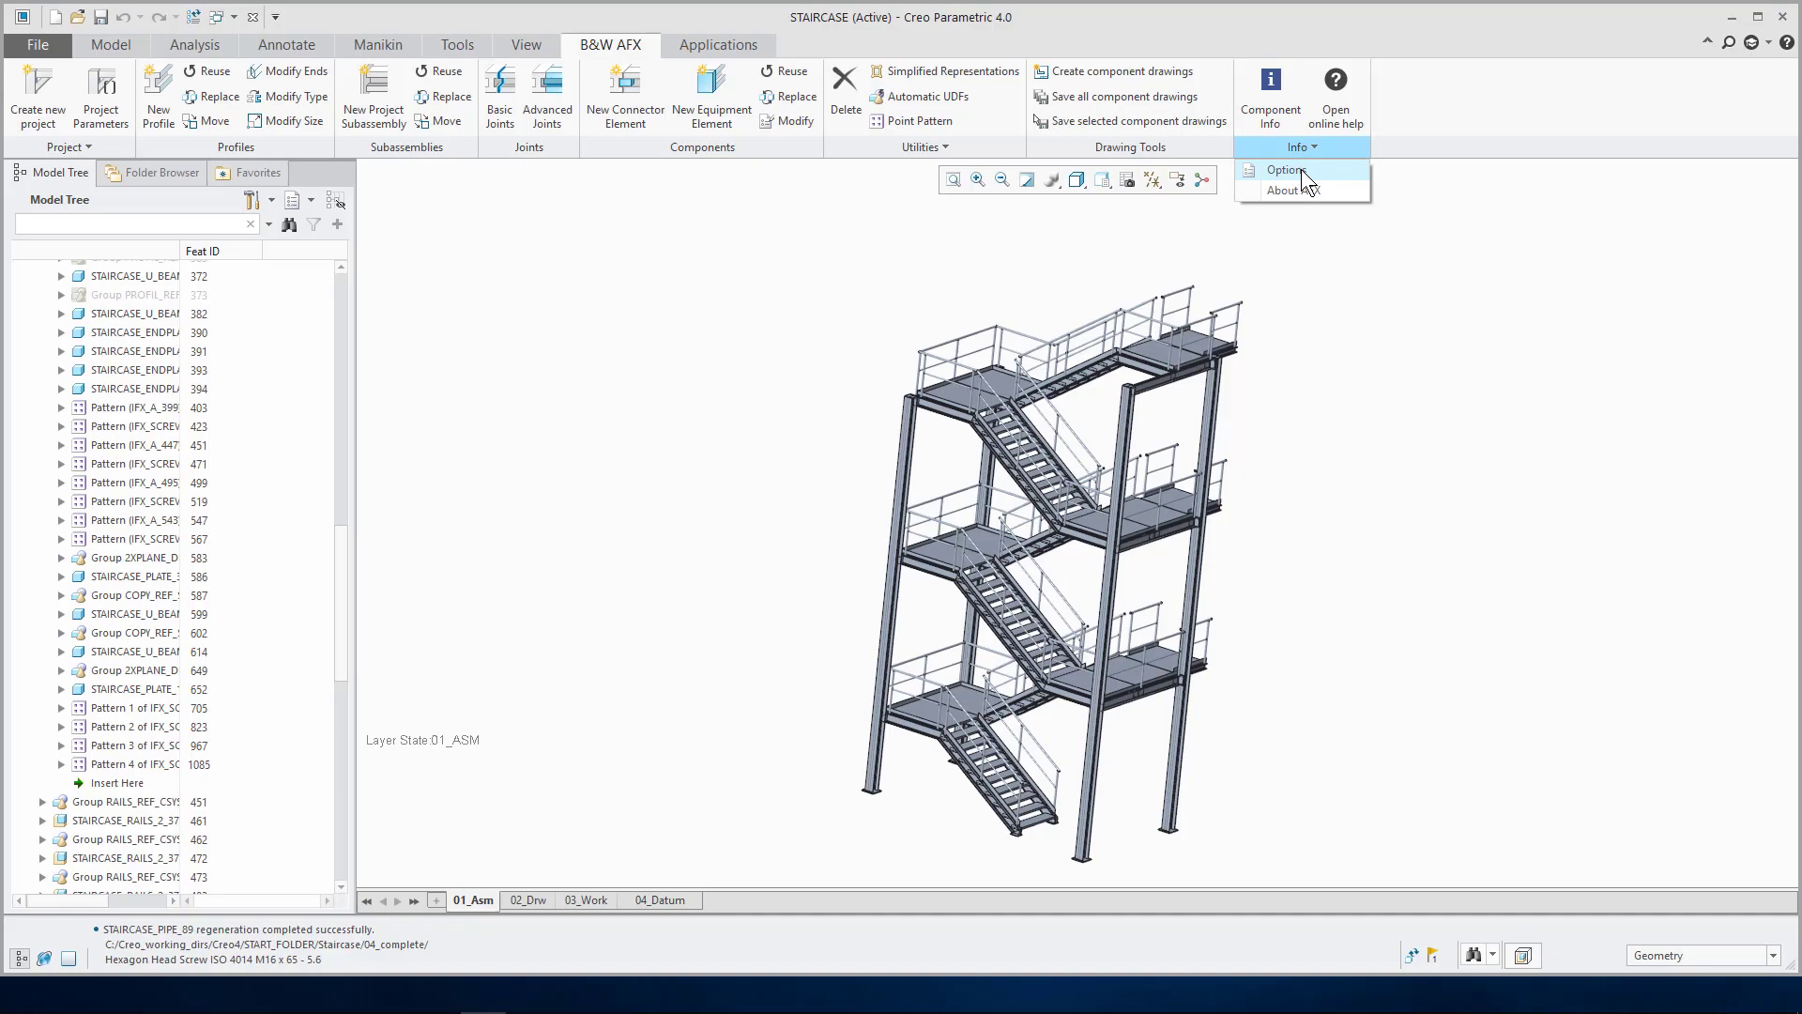
Switch the Advanced Framework options to the afx_customer2 directory and set CONNECTORS_COLOR to magenta.
{"action": "left_click", "coordinate": [1301, 169]}
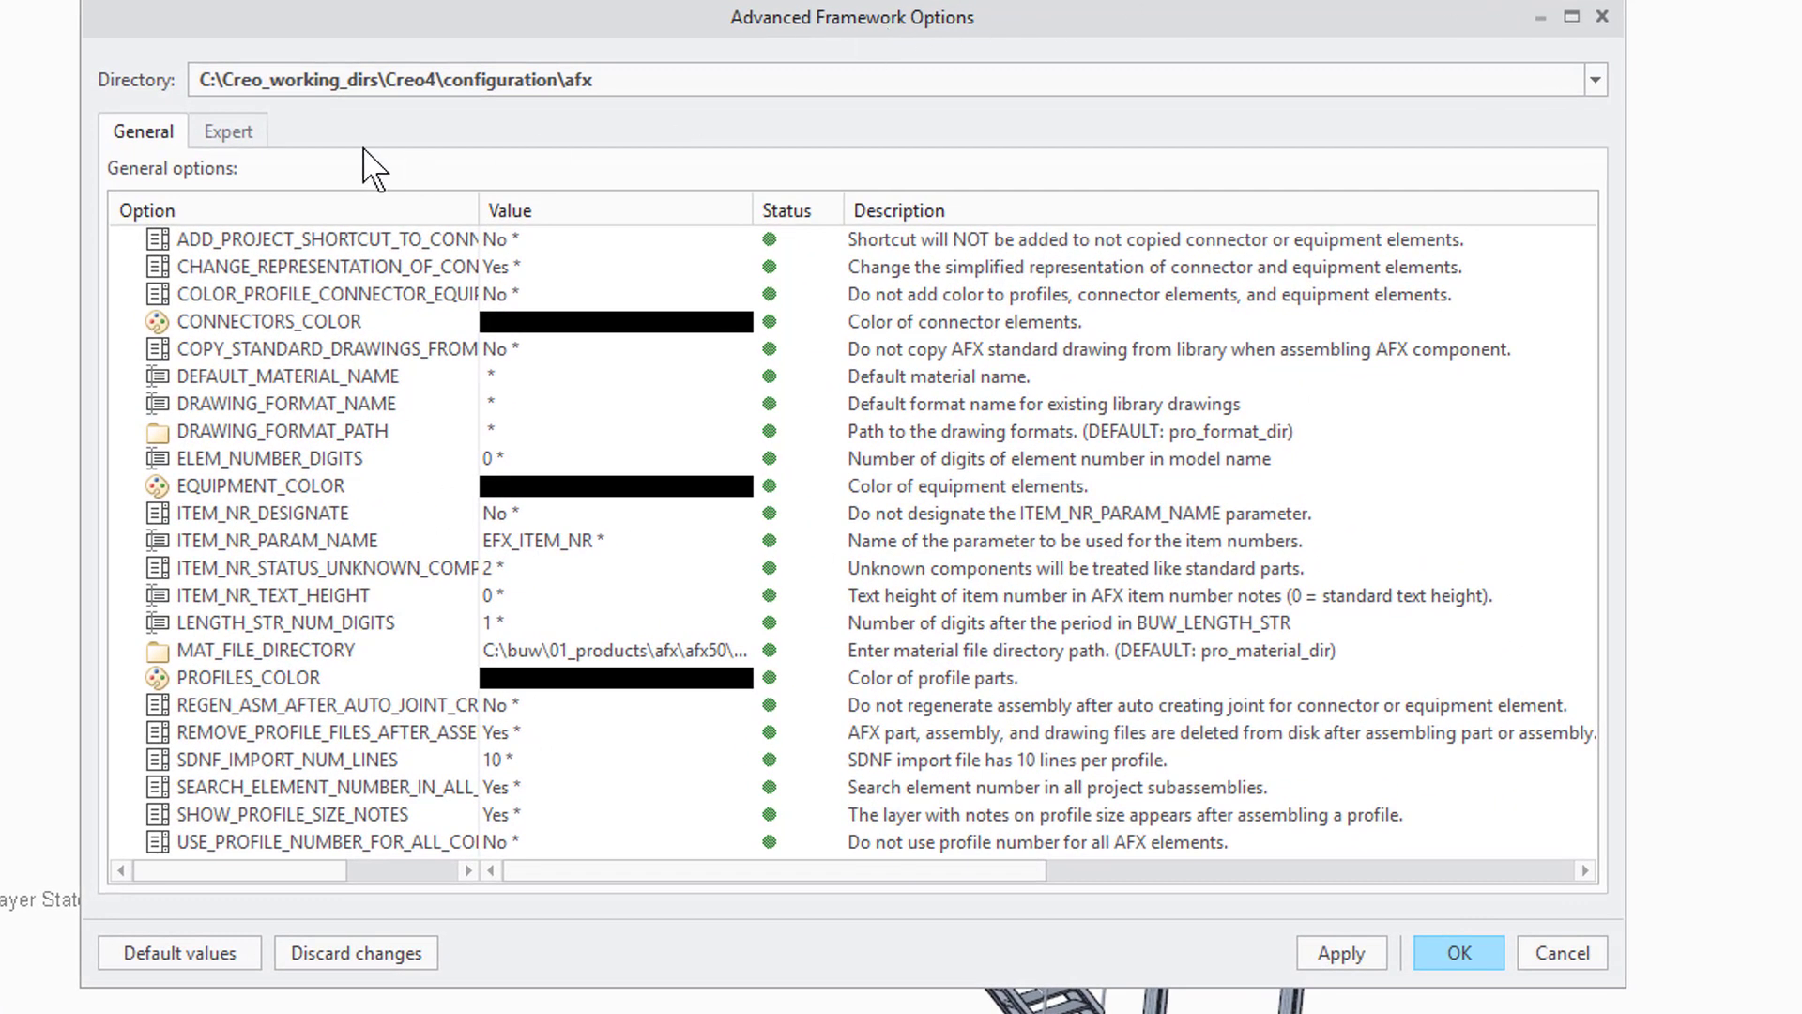
{"action": "left_click", "coordinate": [546, 79]}
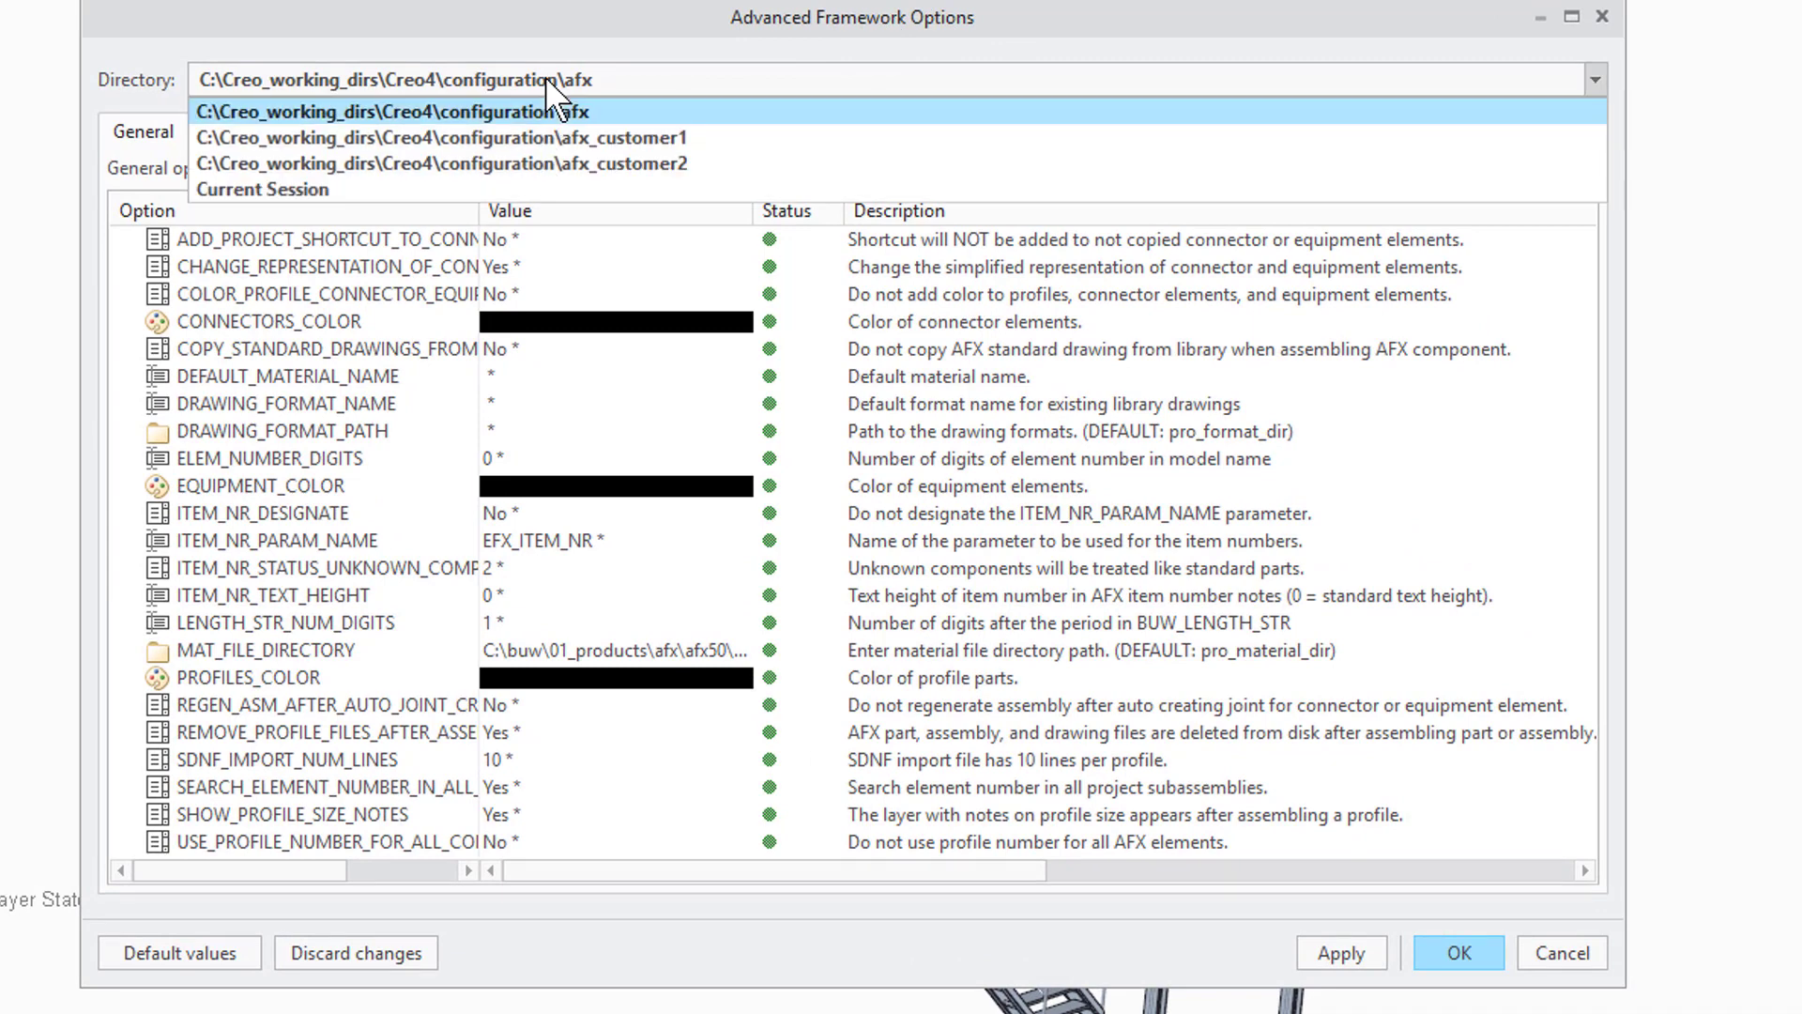
{"action": "left_click", "coordinate": [558, 165]}
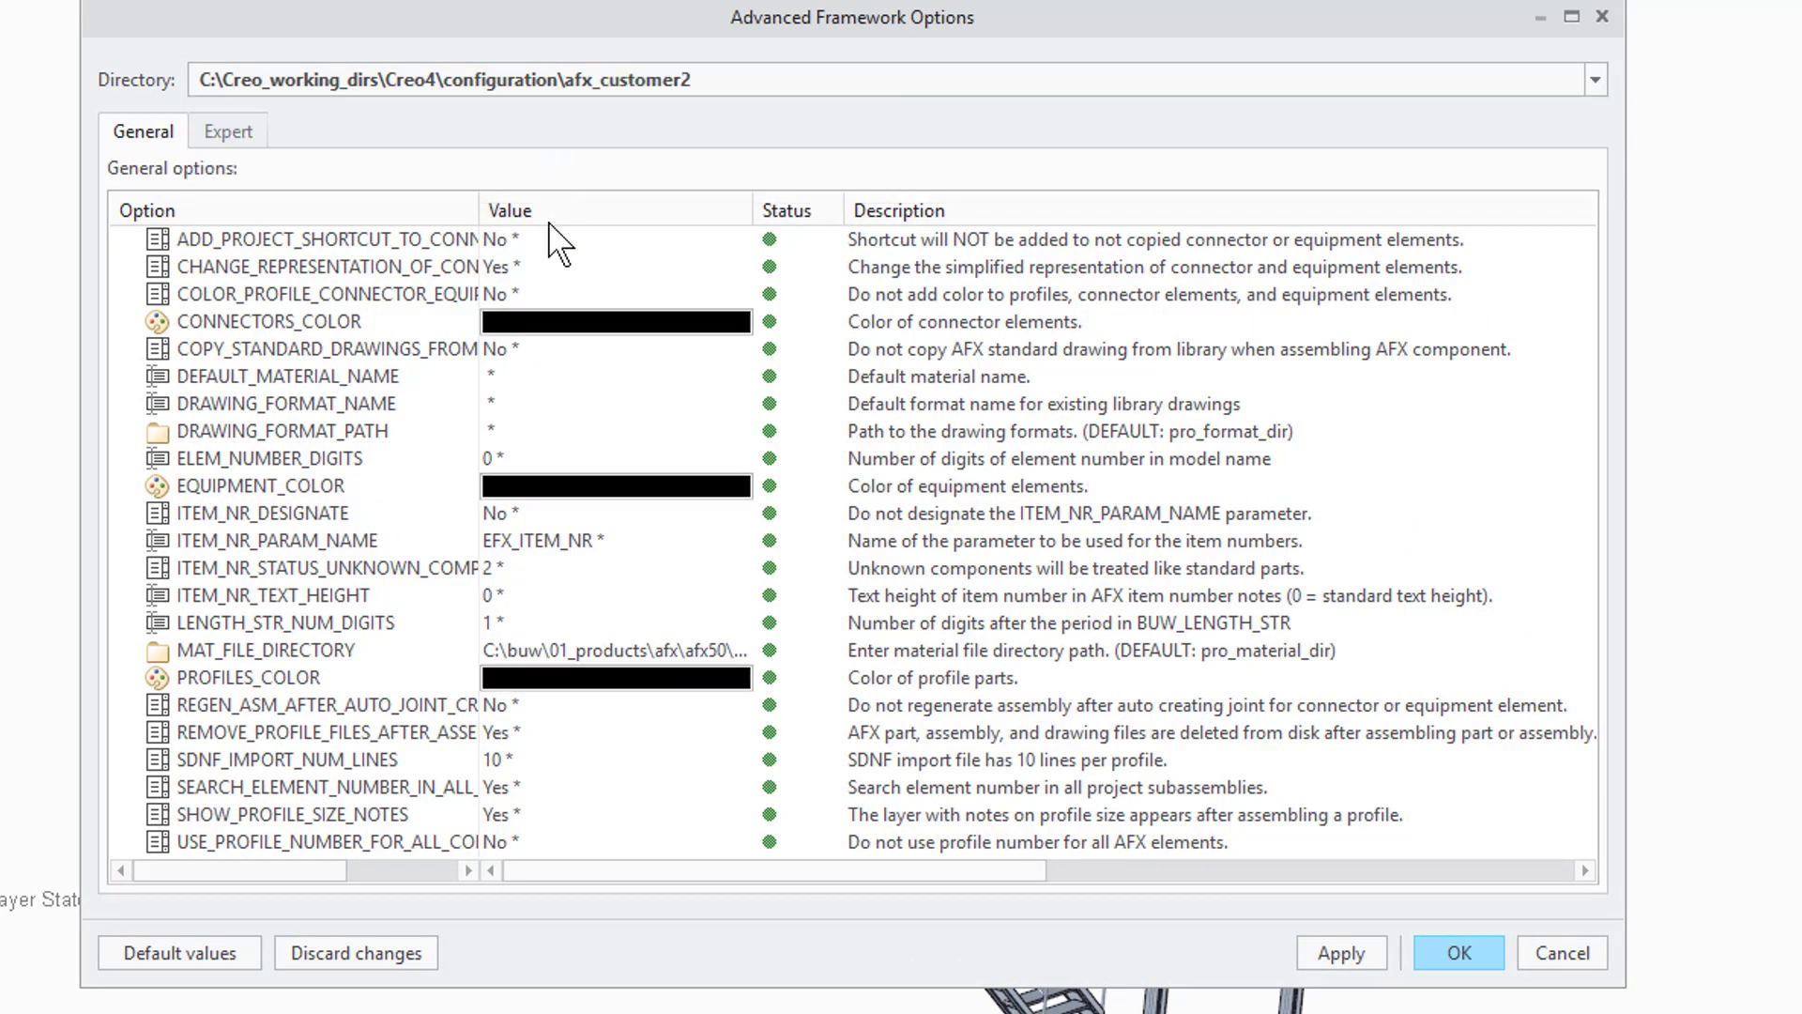
{"action": "double_click", "coordinate": [563, 321]}
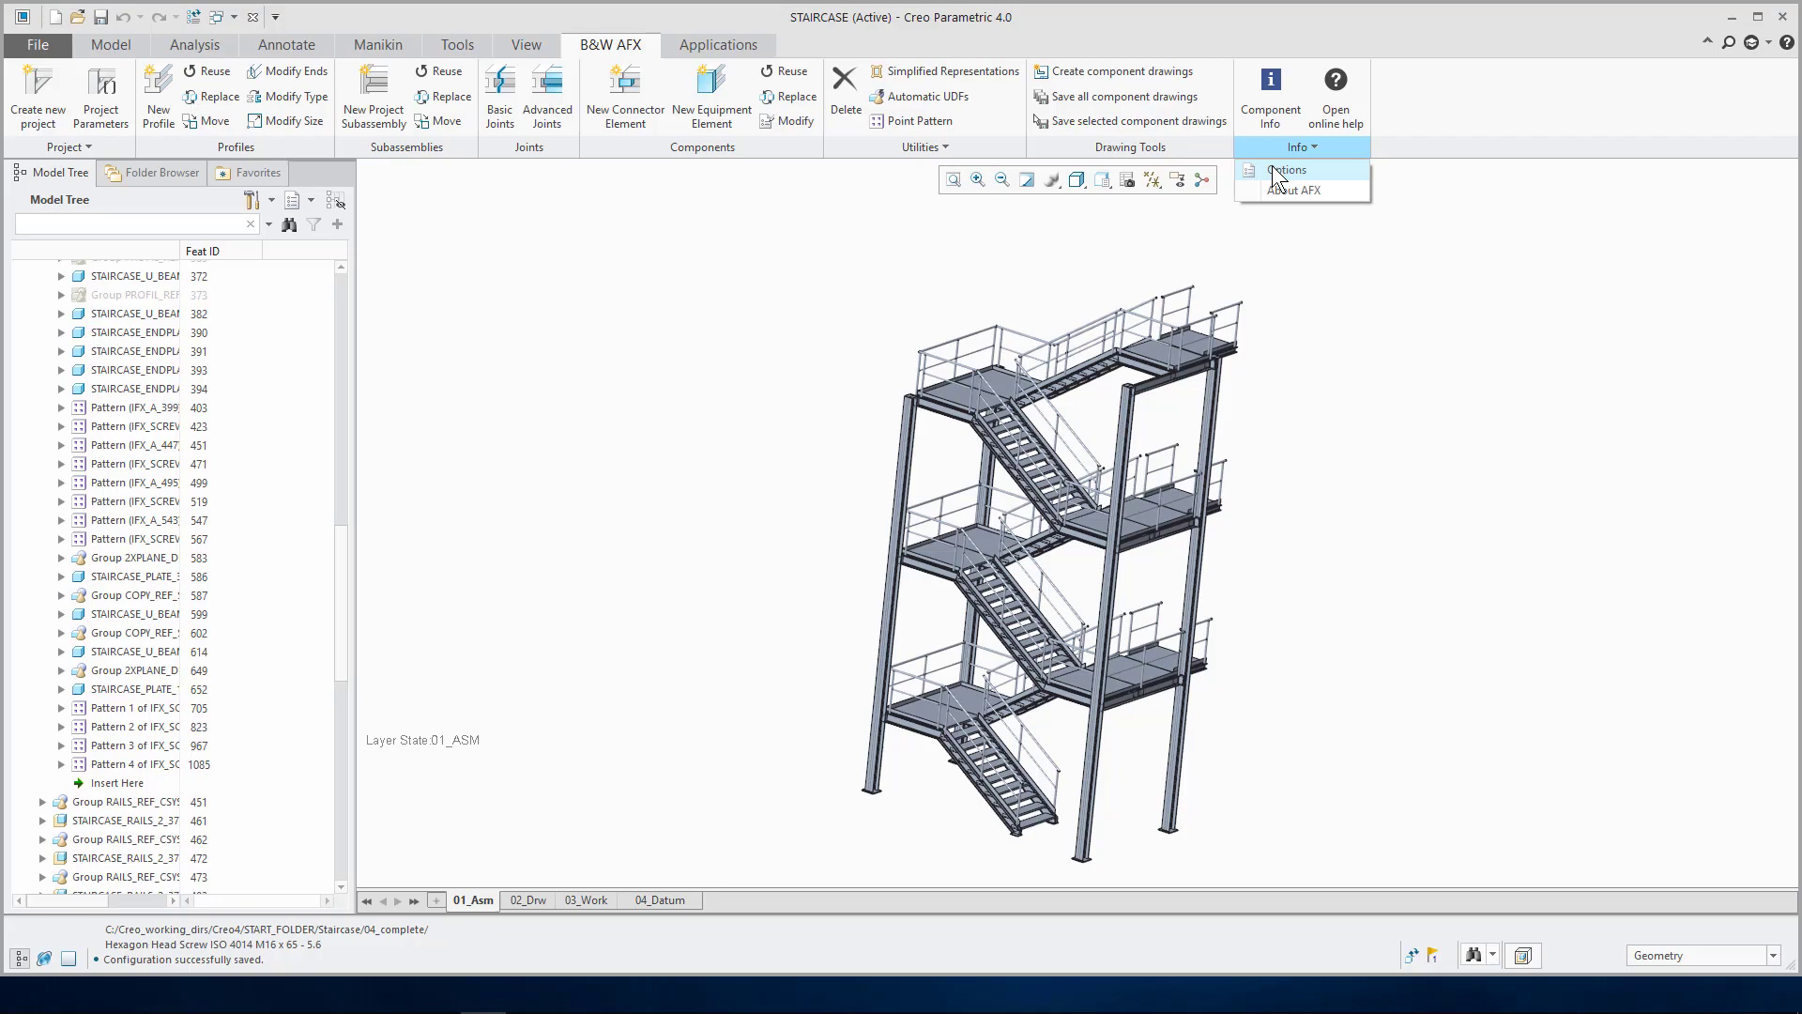
Reopen the Advanced Framework options to review the saved afx_customer2 configuration.
{"action": "left_click", "coordinate": [1284, 171]}
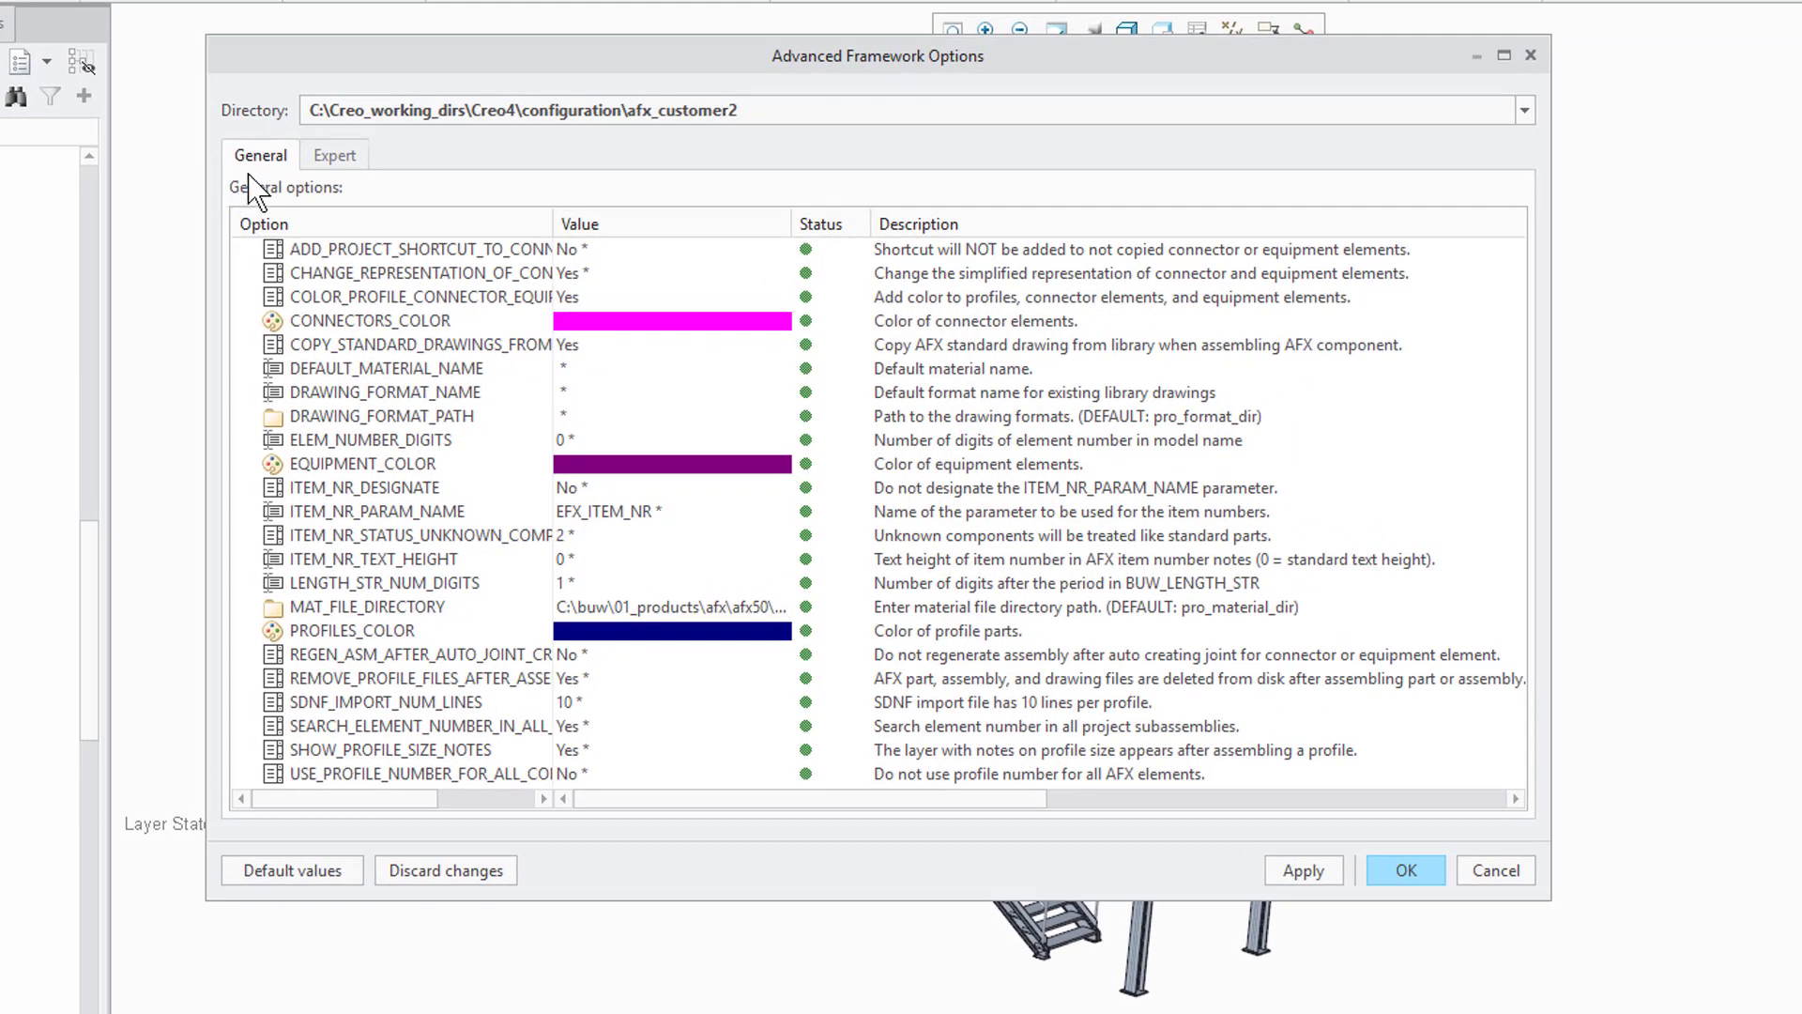